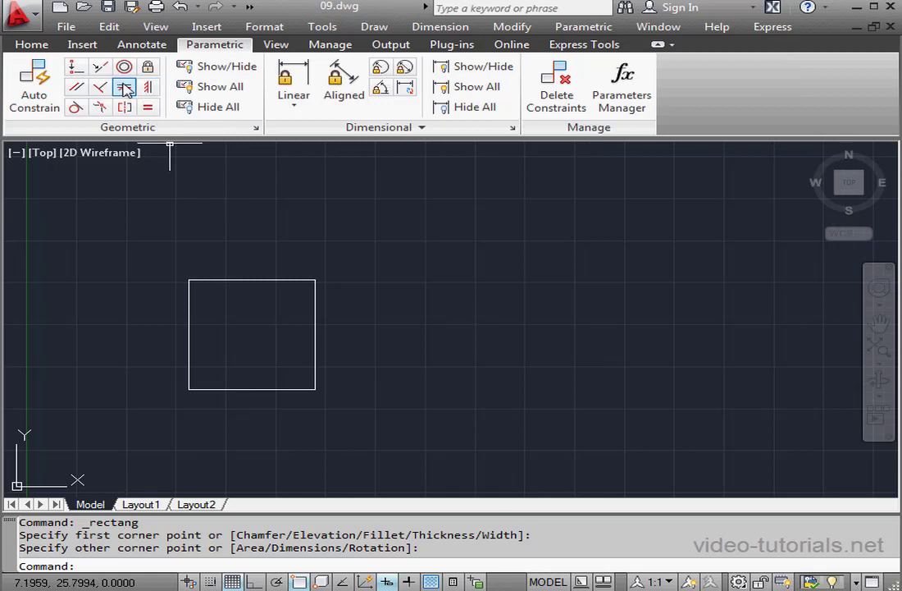
- Constrain the rectangle's top and bottom edges horizontal and its two side edges vertical, and hide all geometric constraint bars
{"action": "left_click", "coordinate": [125, 87]}
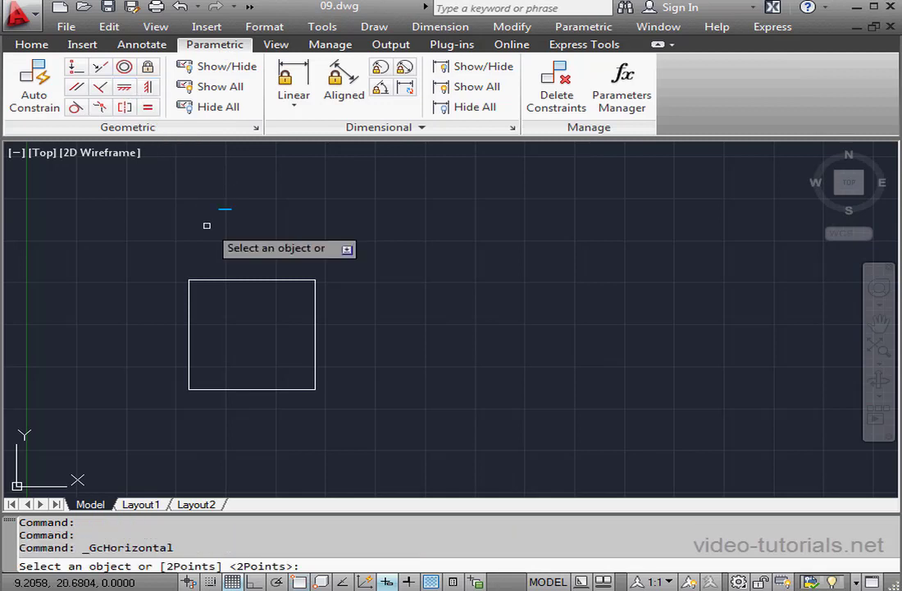
{"action": "left_click", "coordinate": [148, 87]}
{"action": "left_click", "coordinate": [314, 312]}
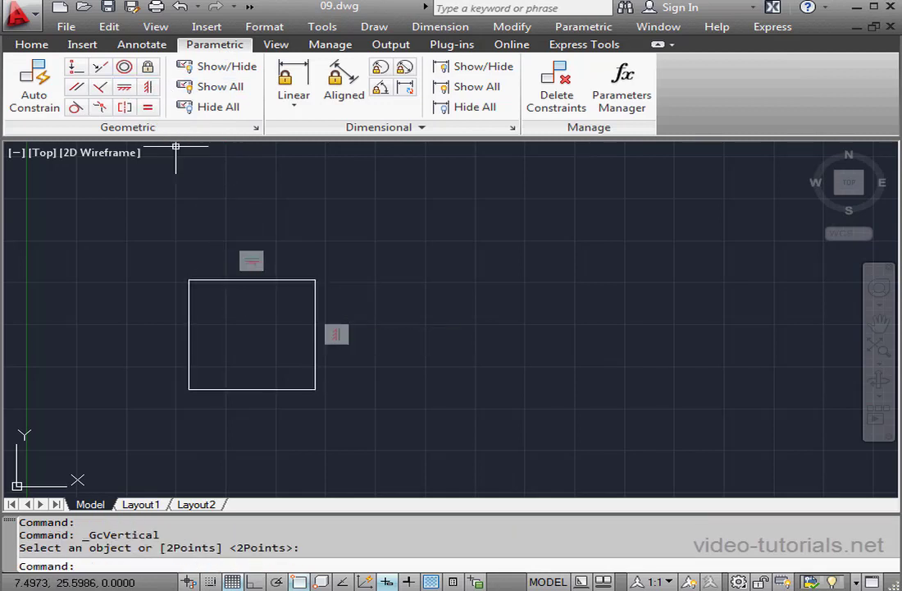
{"action": "left_click", "coordinate": [124, 87]}
{"action": "left_click", "coordinate": [275, 389]}
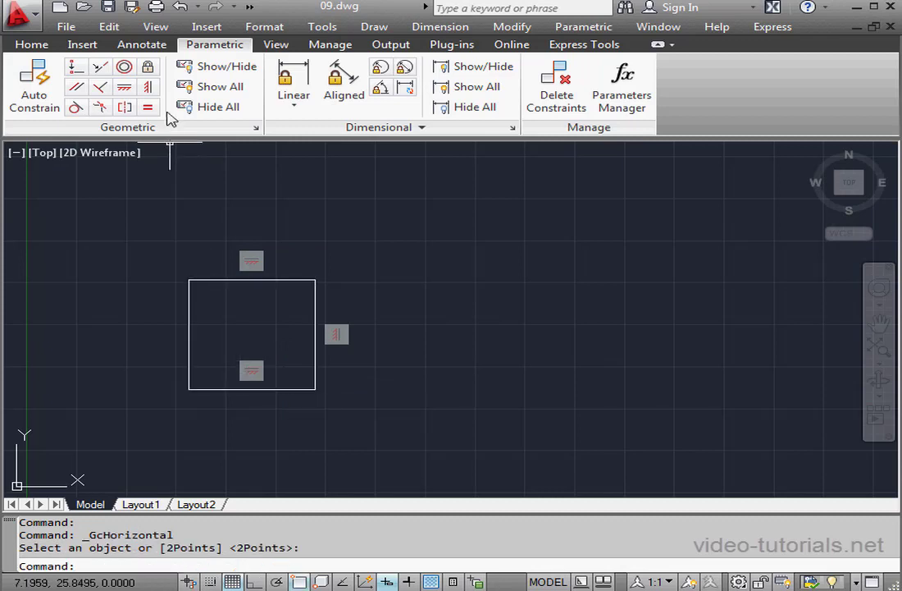
{"action": "left_click", "coordinate": [148, 87]}
{"action": "left_click", "coordinate": [188, 325]}
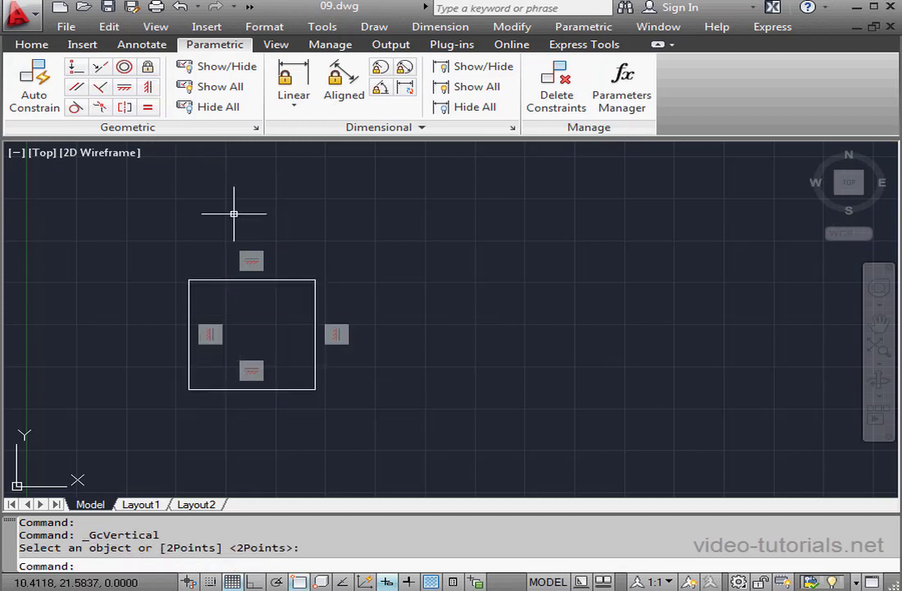
{"action": "left_click", "coordinate": [212, 107]}
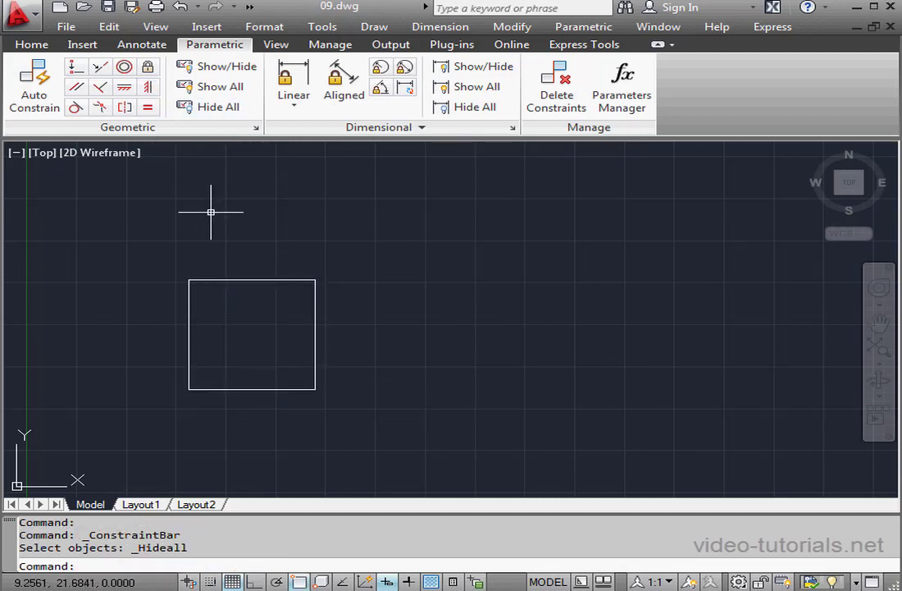
- Add a linear dimensional constraint of 8 along the rectangle's top edge, placed above it
{"action": "left_click", "coordinate": [293, 88]}
{"action": "left_click", "coordinate": [215, 281]}
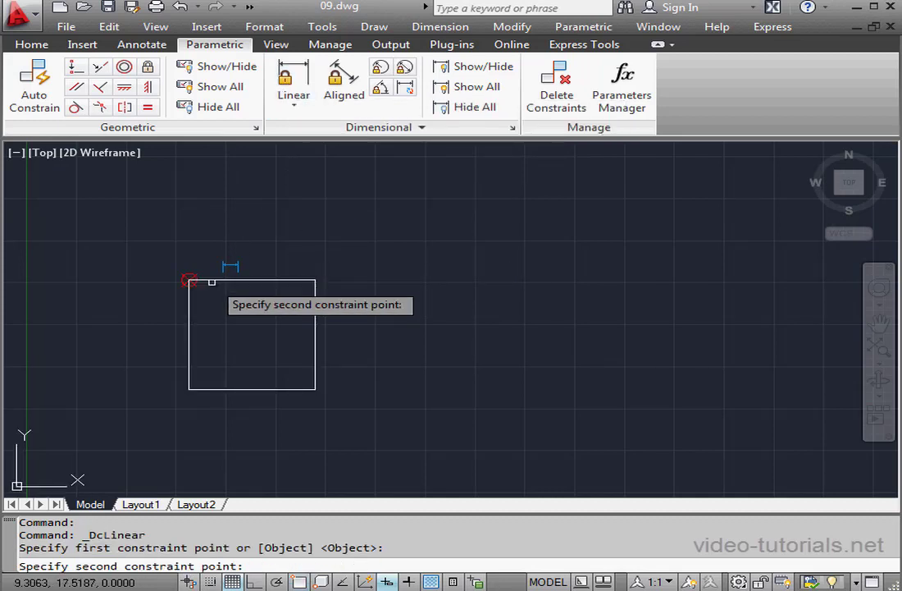
{"action": "left_click", "coordinate": [315, 279]}
{"action": "left_click", "coordinate": [328, 249]}
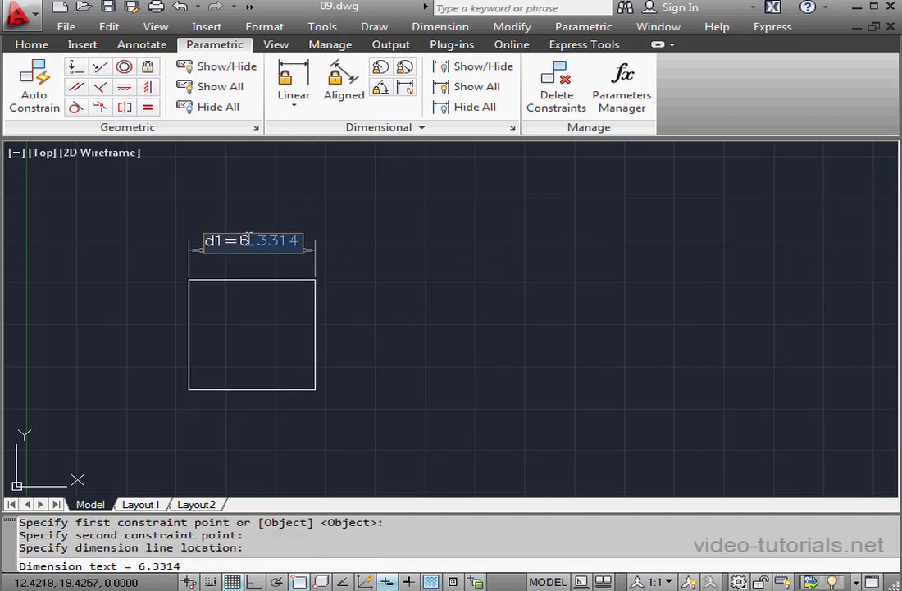
{"action": "type", "text": "8"}
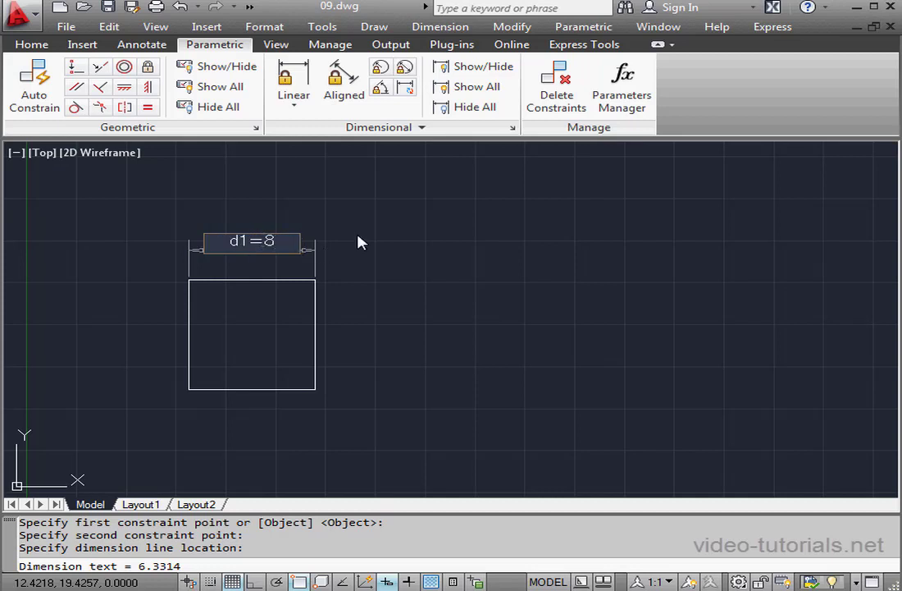
{"action": "key", "text": "Return"}
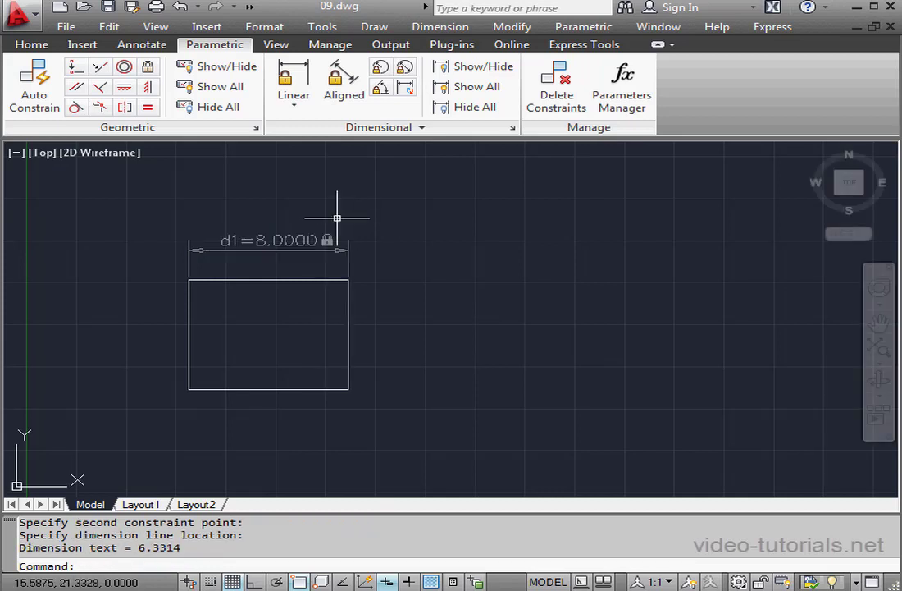
- Rename the rectangle's width constraint to a1
{"action": "double_click", "coordinate": [293, 239]}
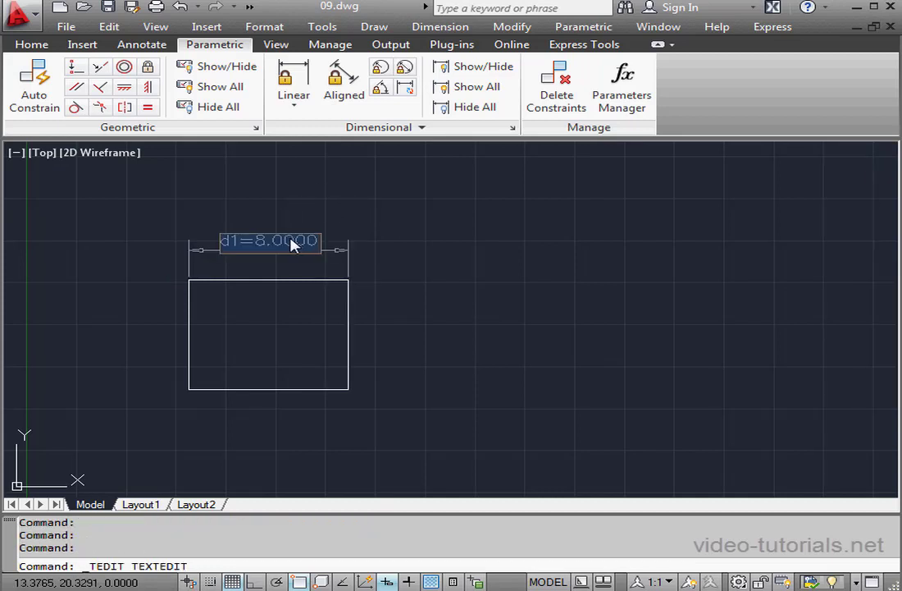
{"action": "left_click", "coordinate": [230, 240]}
{"action": "type", "text": "a"}
{"action": "left_click", "coordinate": [423, 215]}
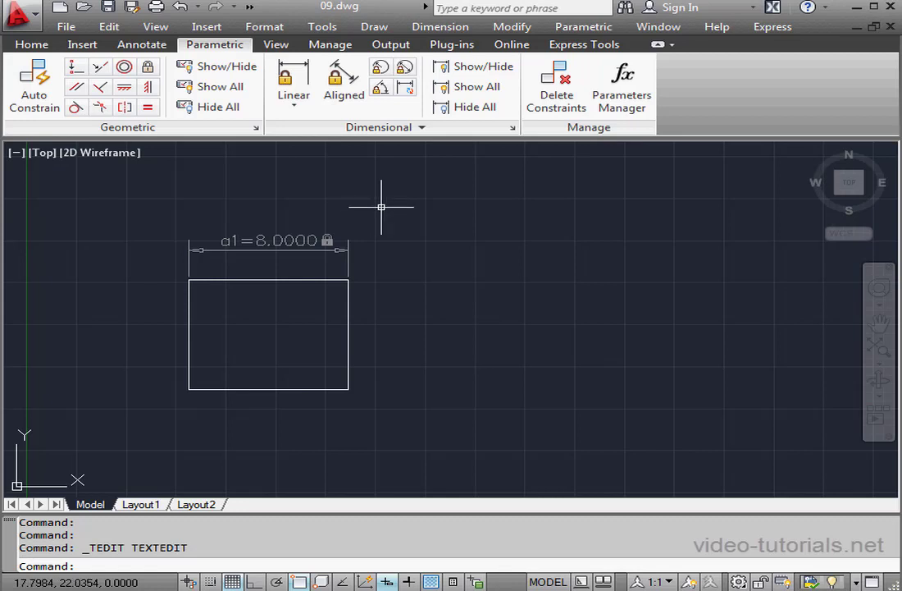
- Preview the Name and Value dimension name formats in the constraint settings, and keep Name and Expression
{"action": "left_click", "coordinate": [256, 128]}
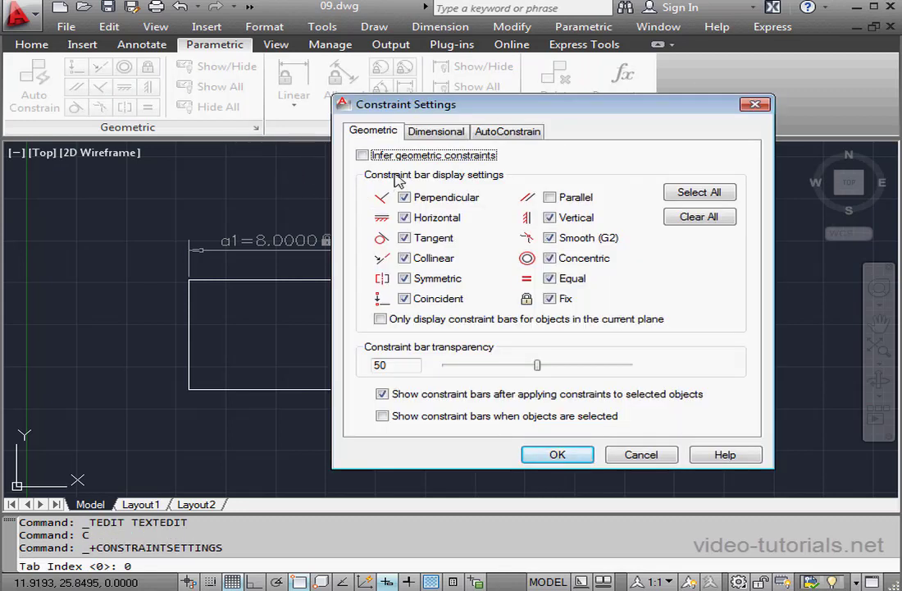
{"action": "left_click", "coordinate": [443, 136]}
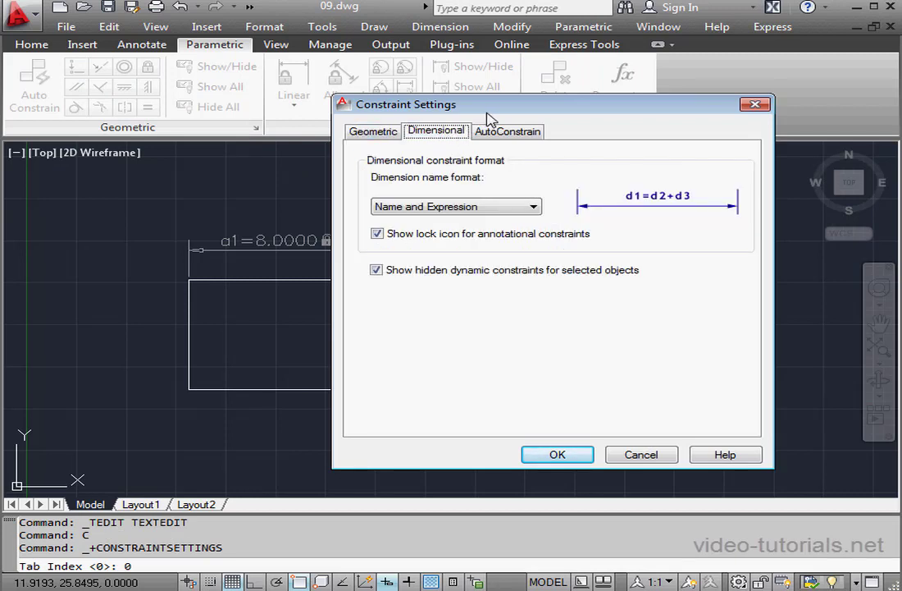
{"action": "left_click", "coordinate": [535, 208]}
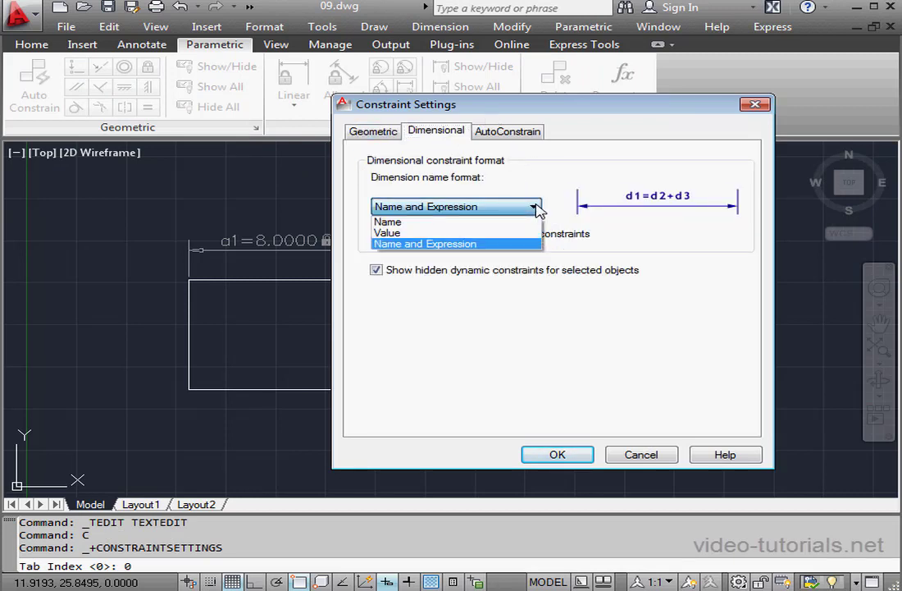
{"action": "left_click", "coordinate": [488, 224]}
{"action": "left_click", "coordinate": [531, 208]}
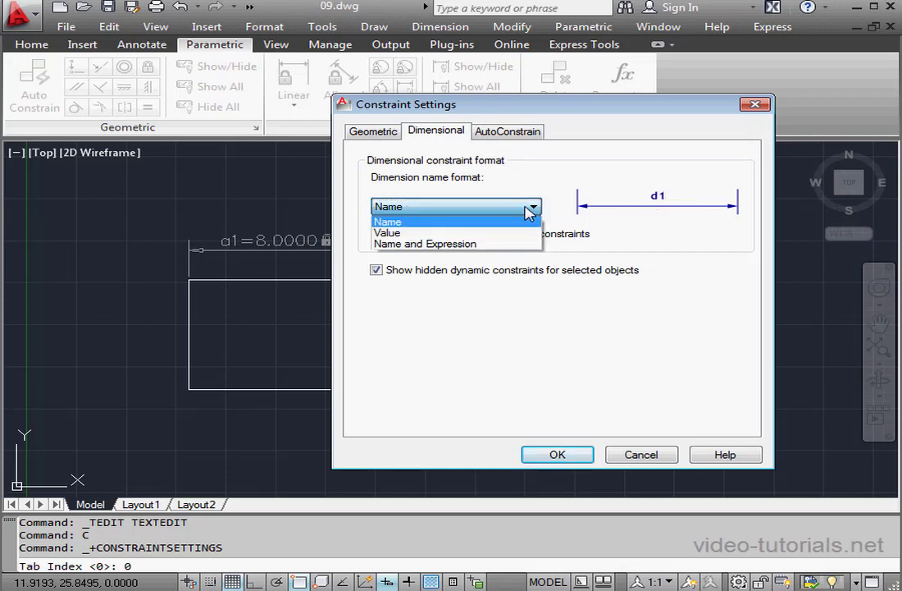
{"action": "left_click", "coordinate": [505, 233]}
{"action": "left_click", "coordinate": [535, 207]}
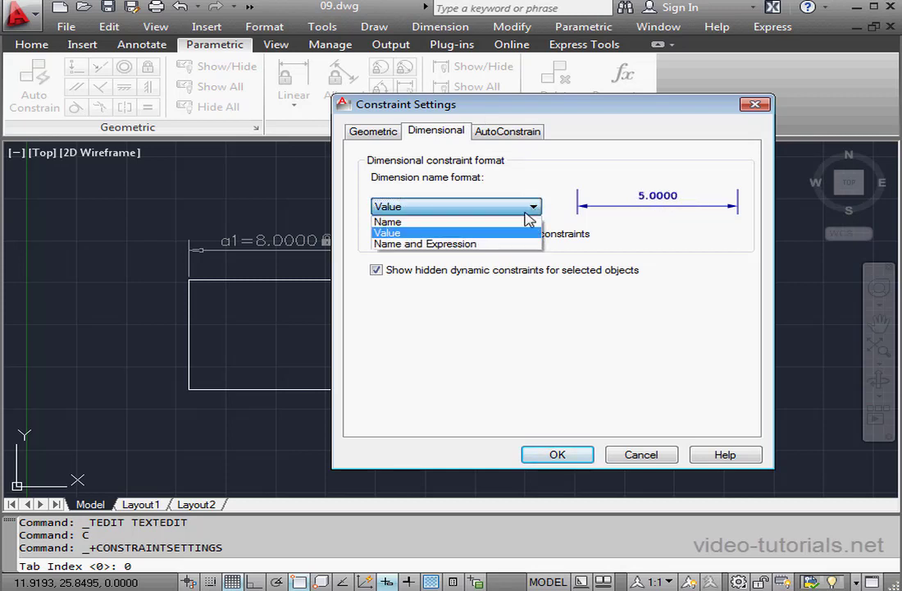
{"action": "left_click", "coordinate": [489, 245]}
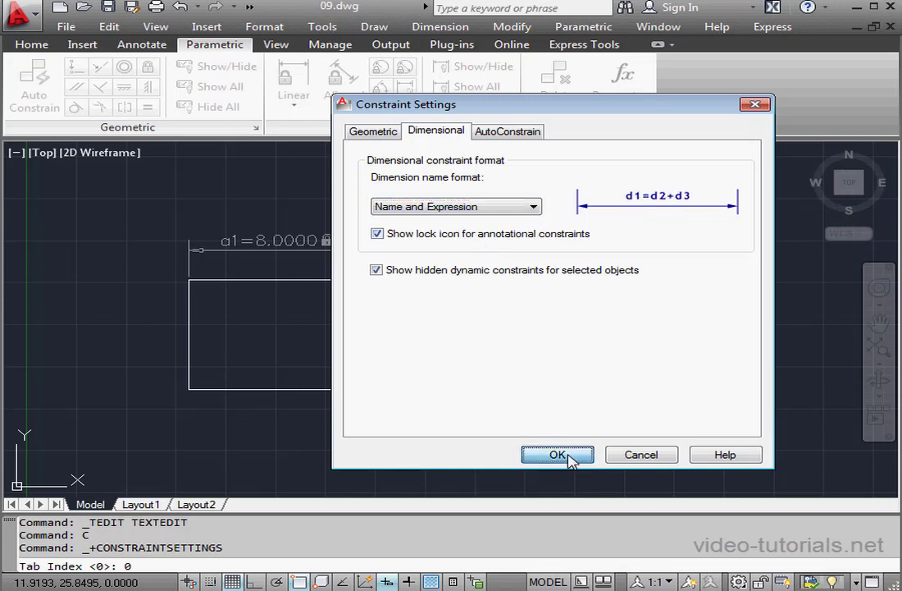
{"action": "left_click", "coordinate": [559, 454]}
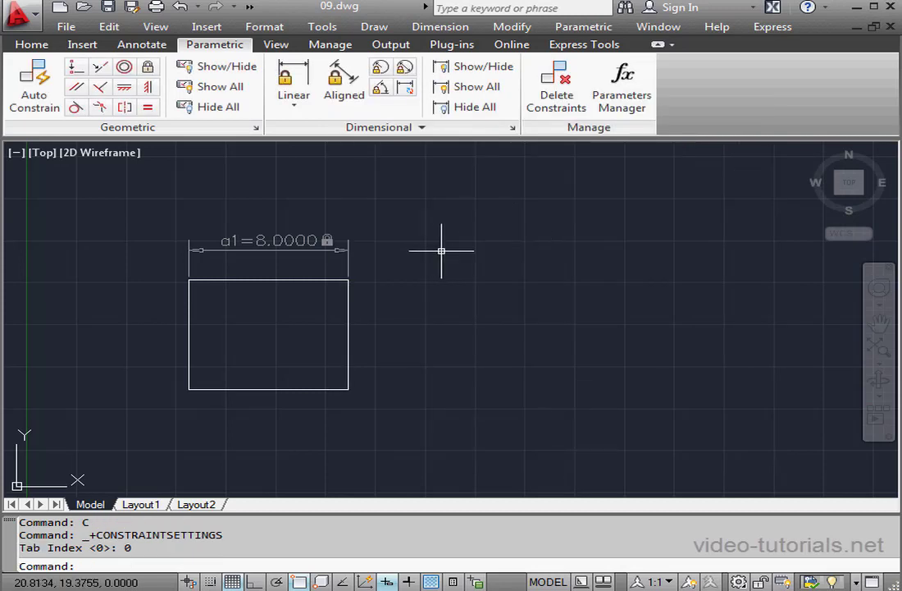
- Add a linear dimensional constraint on the rectangle's right edge and set its expression to a1
{"action": "left_click", "coordinate": [296, 86]}
{"action": "left_click", "coordinate": [350, 298]}
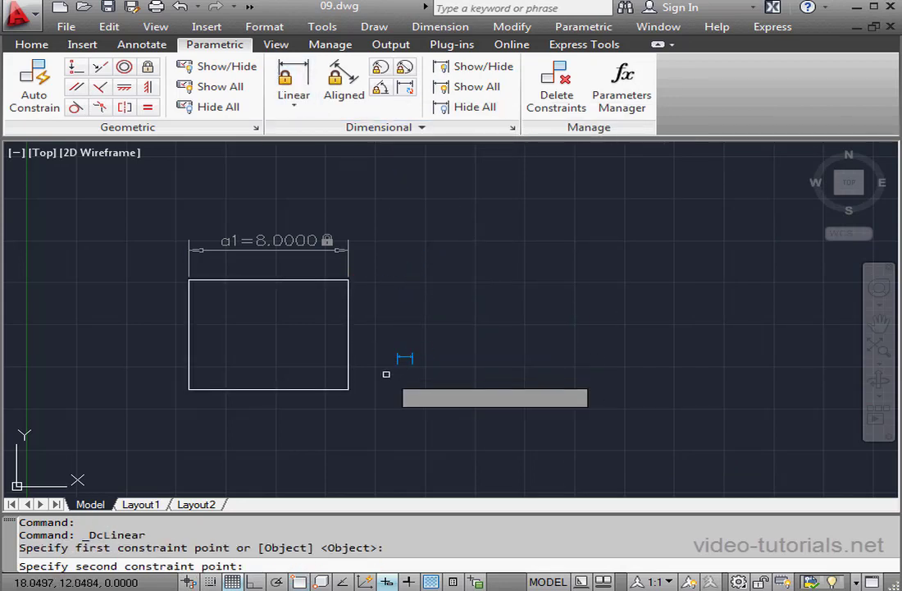
{"action": "left_click", "coordinate": [348, 388]}
{"action": "left_click", "coordinate": [425, 326]}
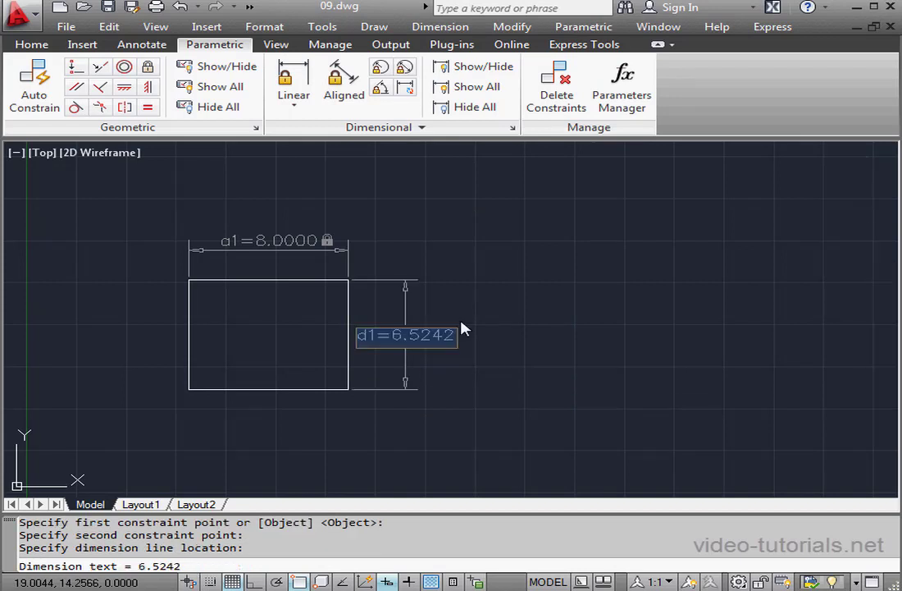
{"action": "left_click", "coordinate": [457, 335]}
{"action": "type", "text": "a1"}
{"action": "key", "text": "Return"}
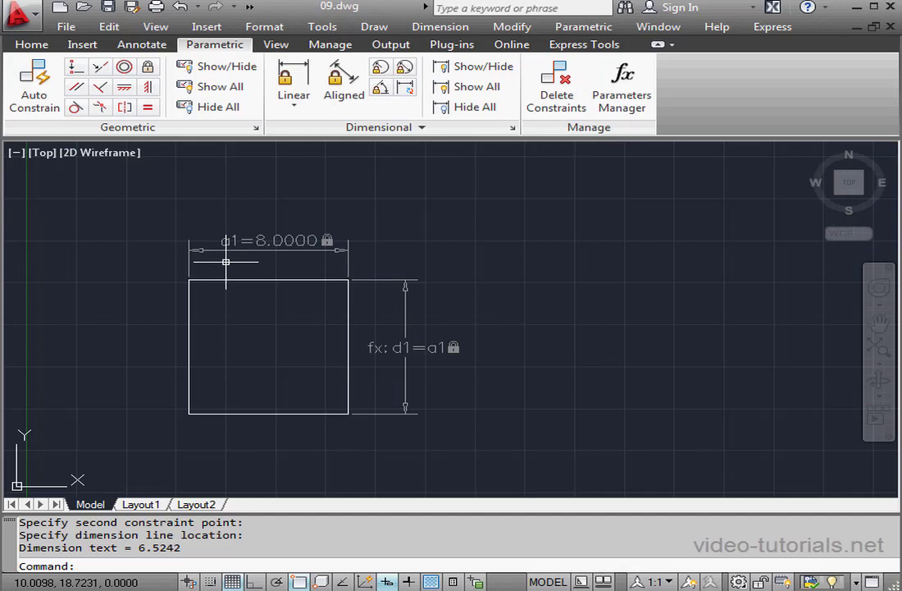
- Set the a1 width constraint to 7
{"action": "double_click", "coordinate": [293, 241]}
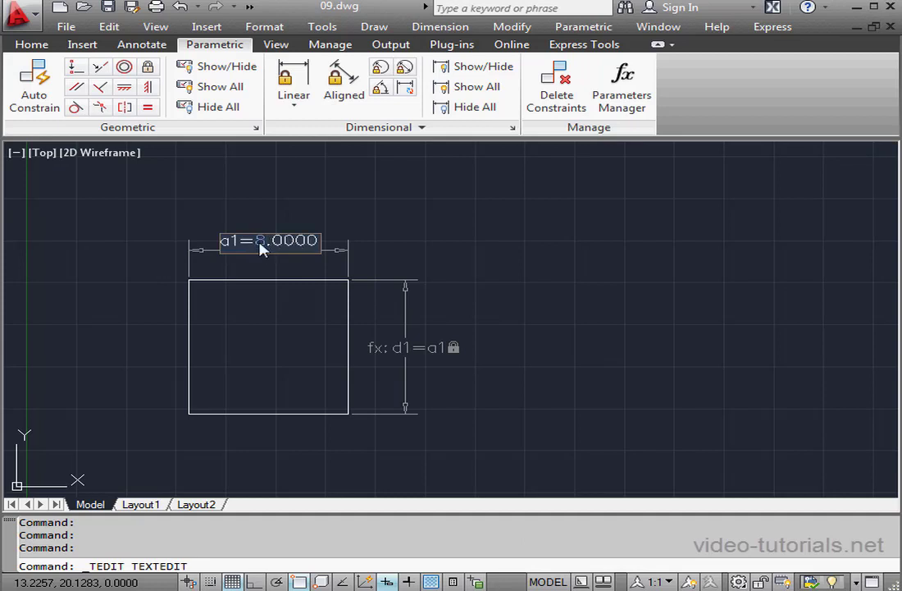
{"action": "key", "text": "Return"}
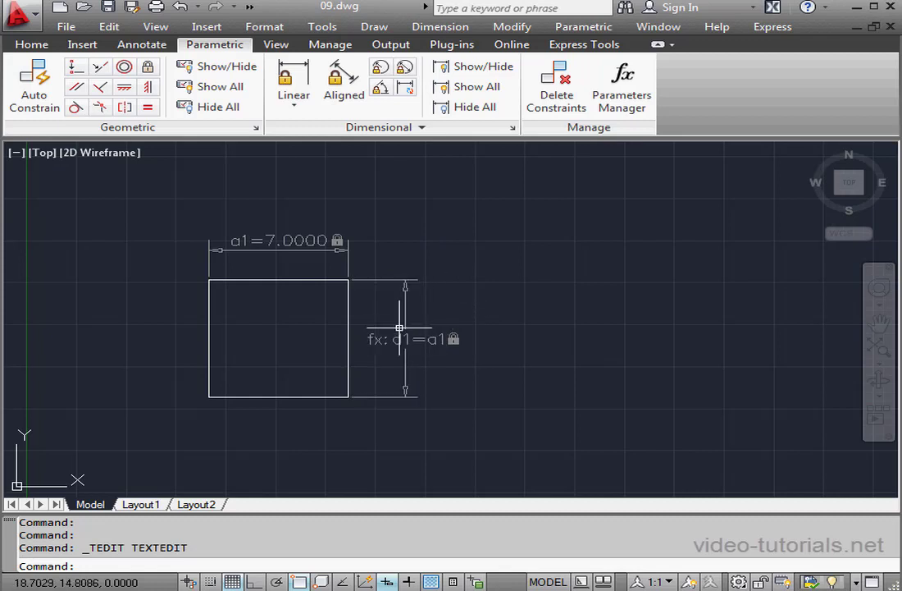
- Draw a second rectangle of similar size to the right of the constrained one
{"action": "left_click", "coordinate": [30, 46]}
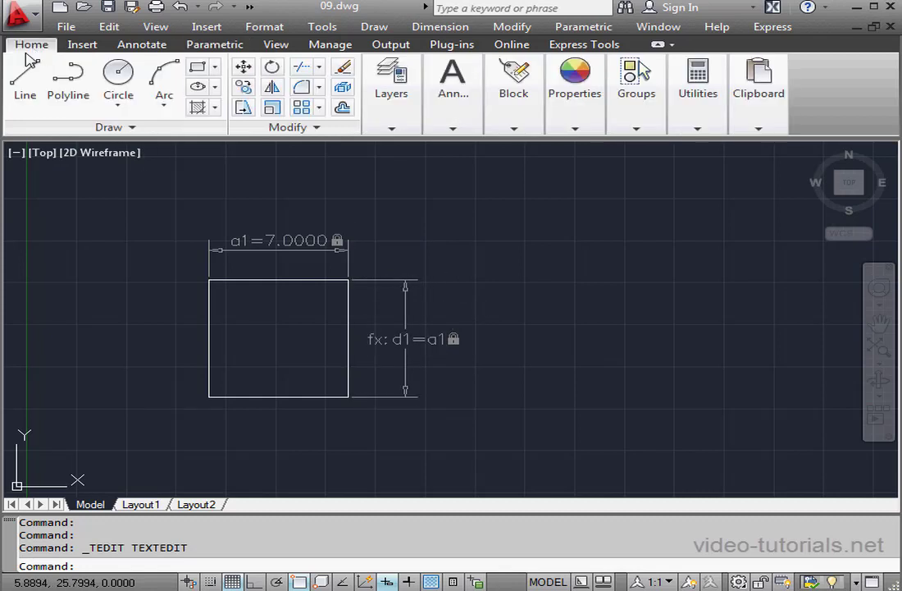
{"action": "left_click", "coordinate": [197, 66]}
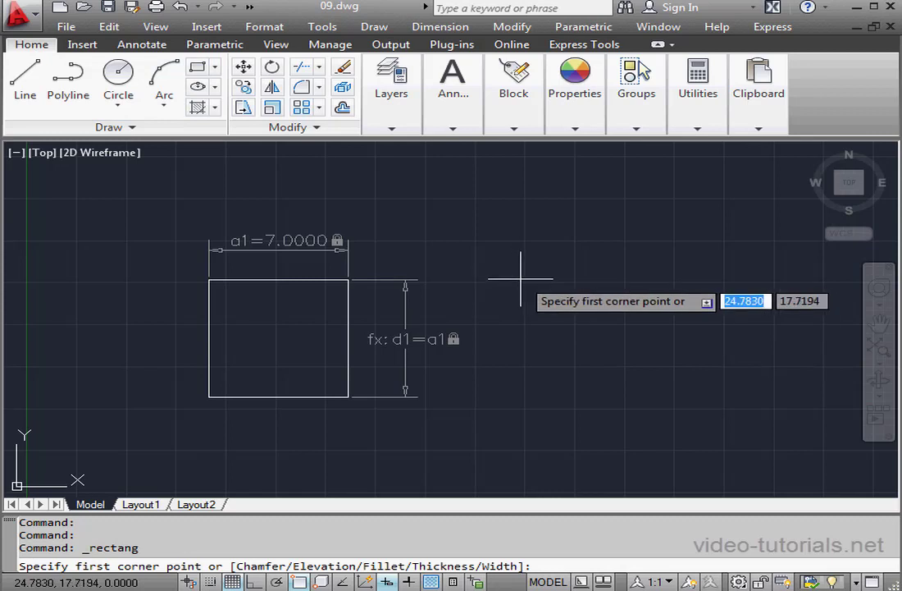
{"action": "left_click", "coordinate": [523, 277]}
{"action": "left_click", "coordinate": [661, 398]}
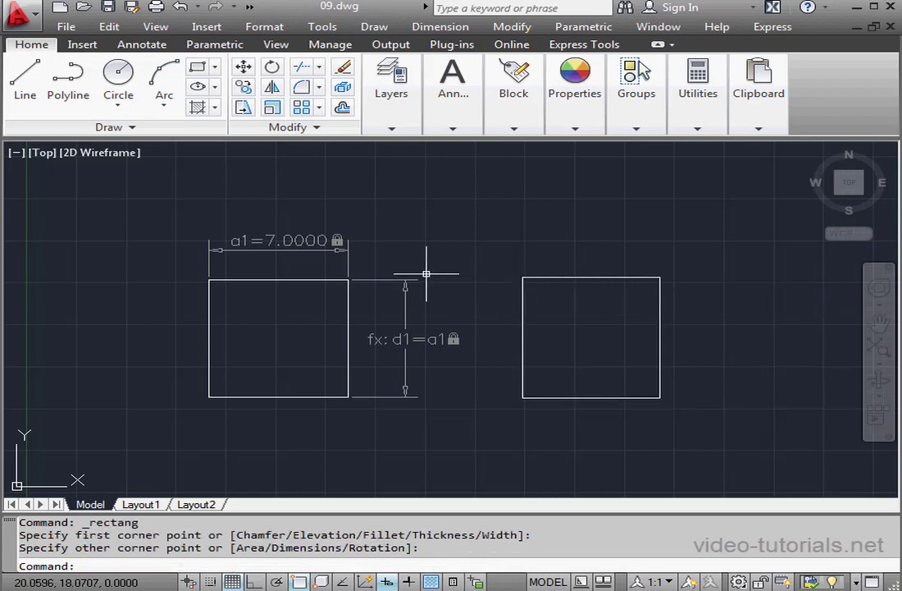
- Constrain the second rectangle's side edges vertical and its top and bottom edges horizontal, and hide all geometric constraint bars
{"action": "left_click", "coordinate": [214, 45]}
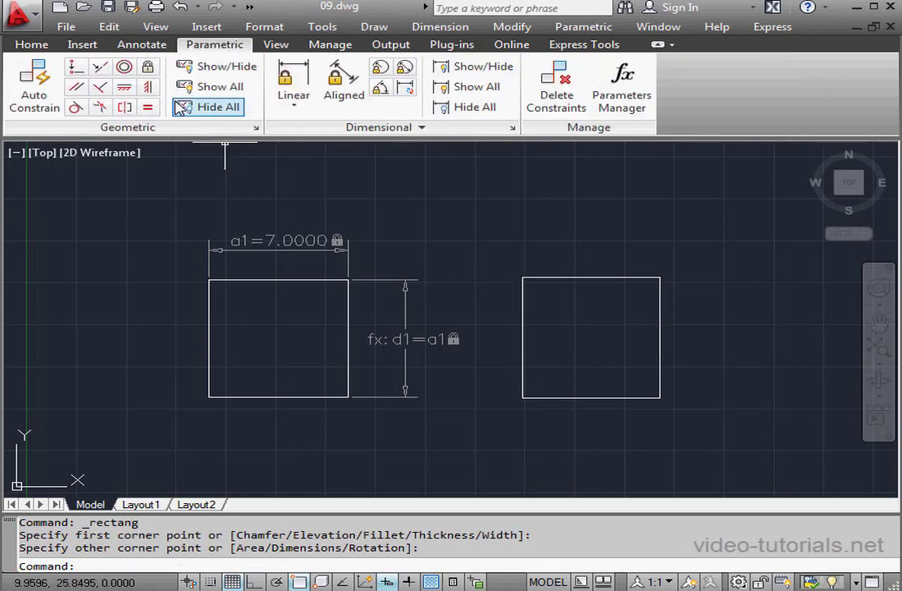
{"action": "left_click", "coordinate": [147, 87]}
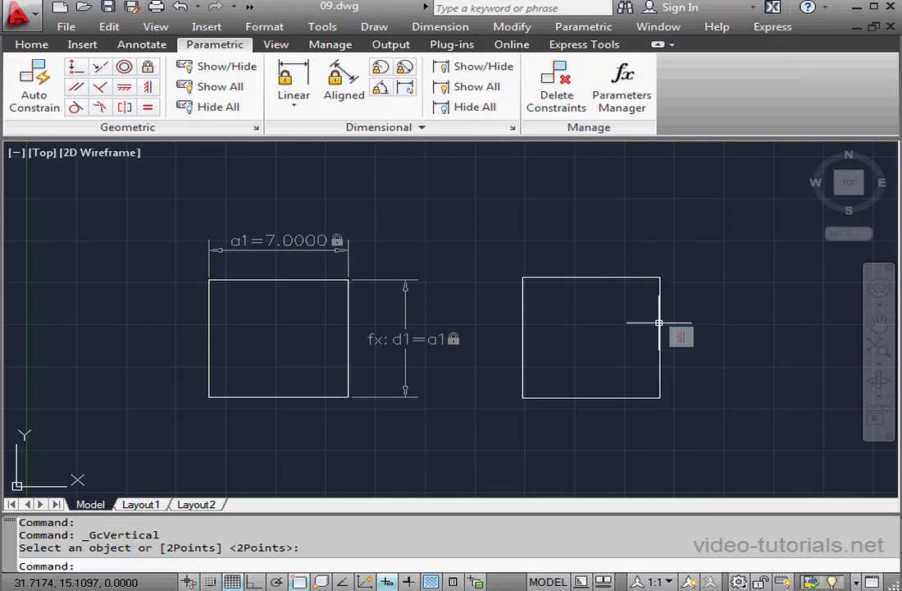
{"action": "left_click", "coordinate": [147, 87]}
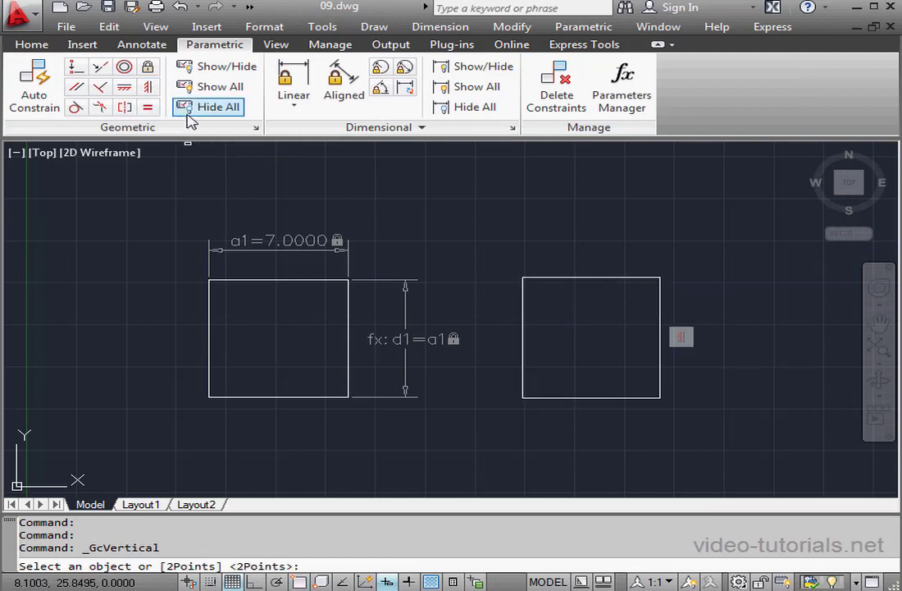
{"action": "left_click", "coordinate": [525, 318]}
{"action": "left_click", "coordinate": [124, 87]}
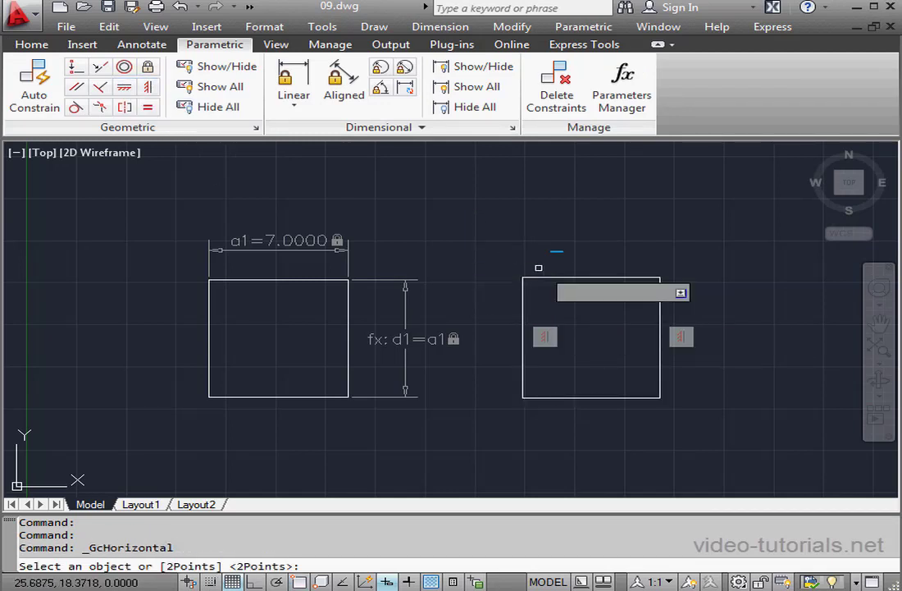
{"action": "left_click", "coordinate": [557, 278]}
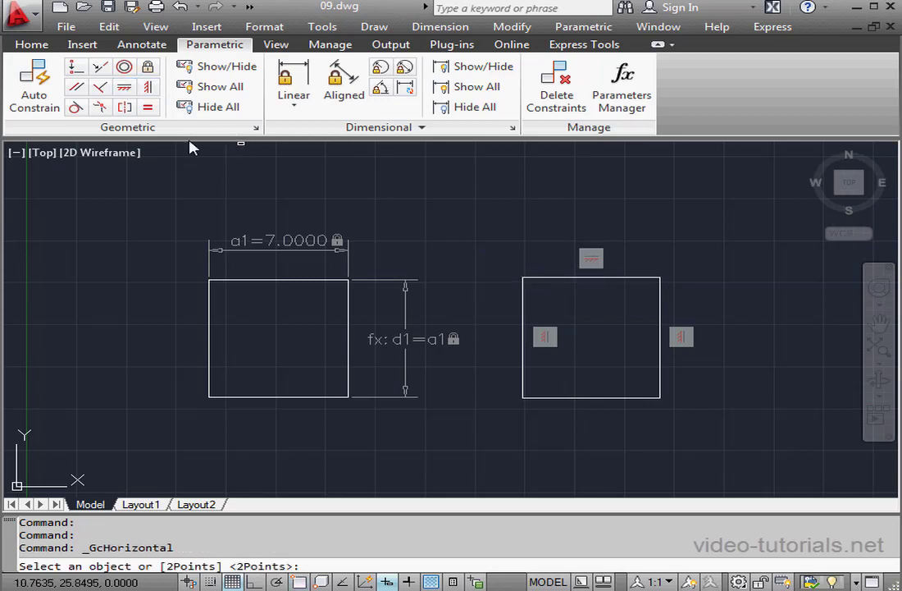
{"action": "left_click", "coordinate": [564, 397]}
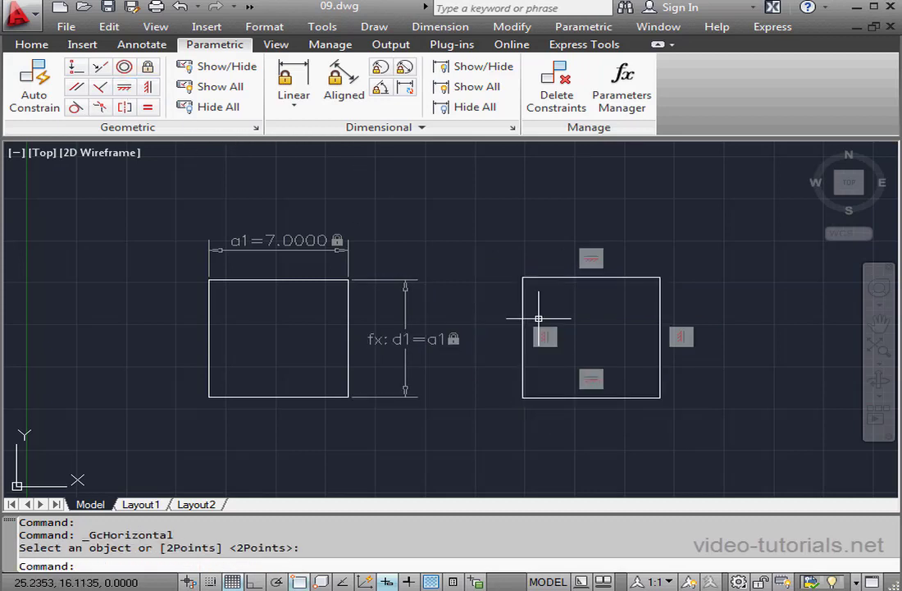
{"action": "left_click", "coordinate": [235, 109]}
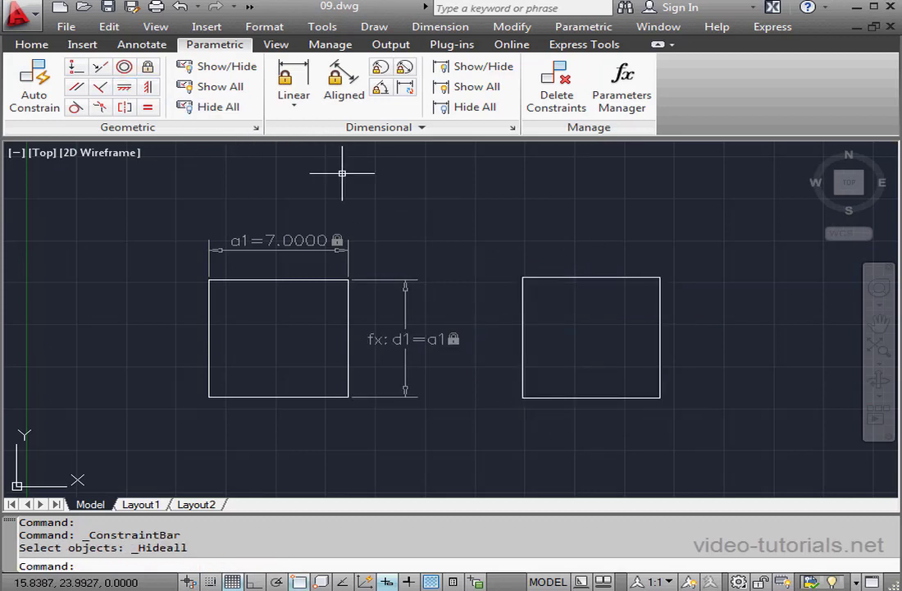
- Add a linear dimensional constraint to the second rectangle's top edge with the expression a1/2
{"action": "left_click", "coordinate": [318, 86]}
{"action": "left_click", "coordinate": [541, 276]}
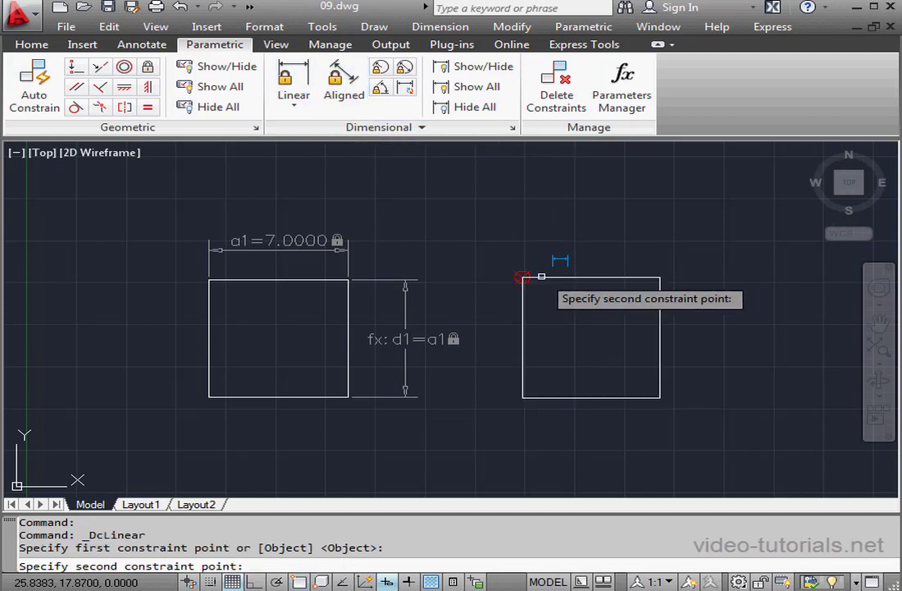
{"action": "left_click", "coordinate": [660, 277]}
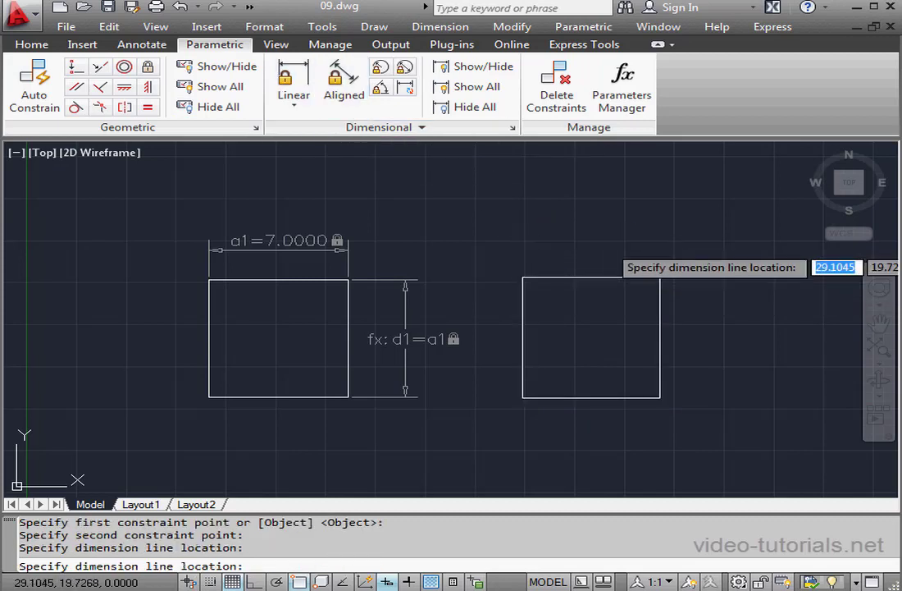
{"action": "left_click", "coordinate": [630, 248]}
{"action": "left_click", "coordinate": [629, 237]}
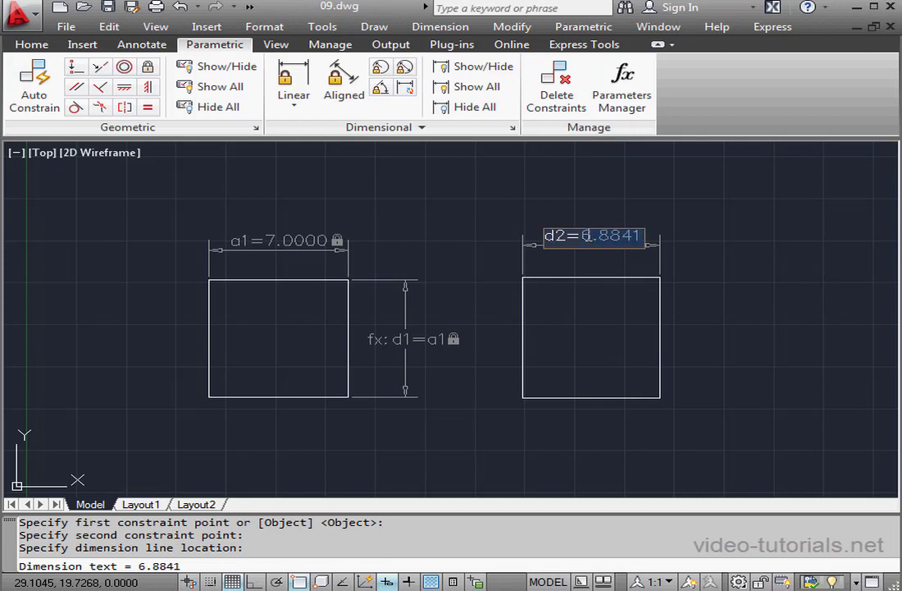
{"action": "type", "text": "a"}
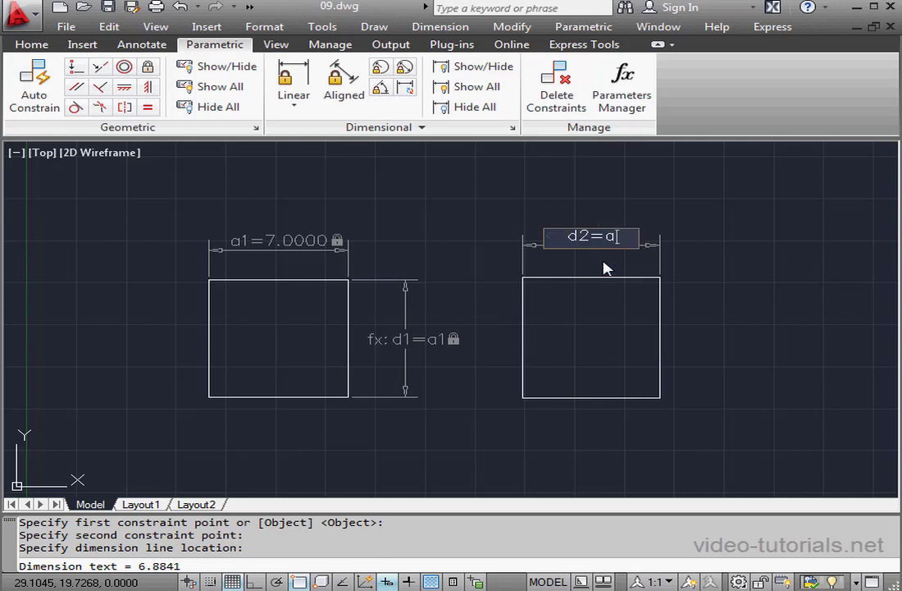
{"action": "type", "text": "1/"}
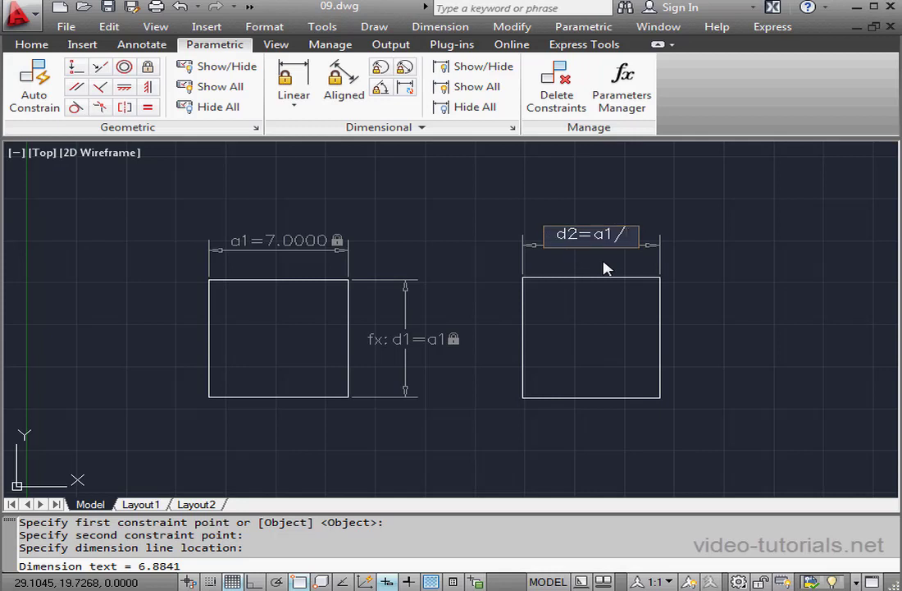
{"action": "type", "text": "2"}
{"action": "key", "text": "Return"}
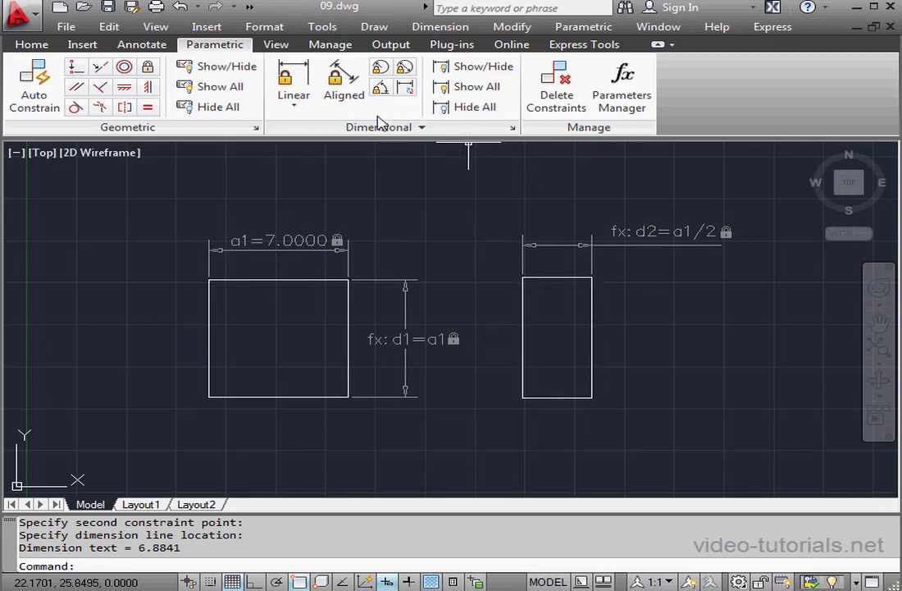
- Add a linear dimensional constraint to the second rectangle's right edge with the expression pi
{"action": "left_click", "coordinate": [293, 88]}
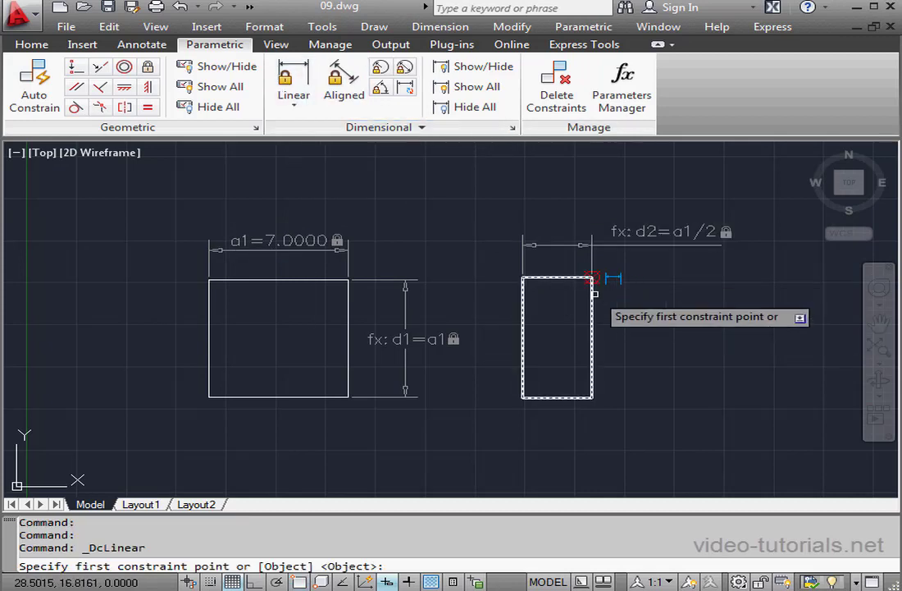
{"action": "left_click", "coordinate": [594, 278]}
{"action": "left_click", "coordinate": [592, 397]}
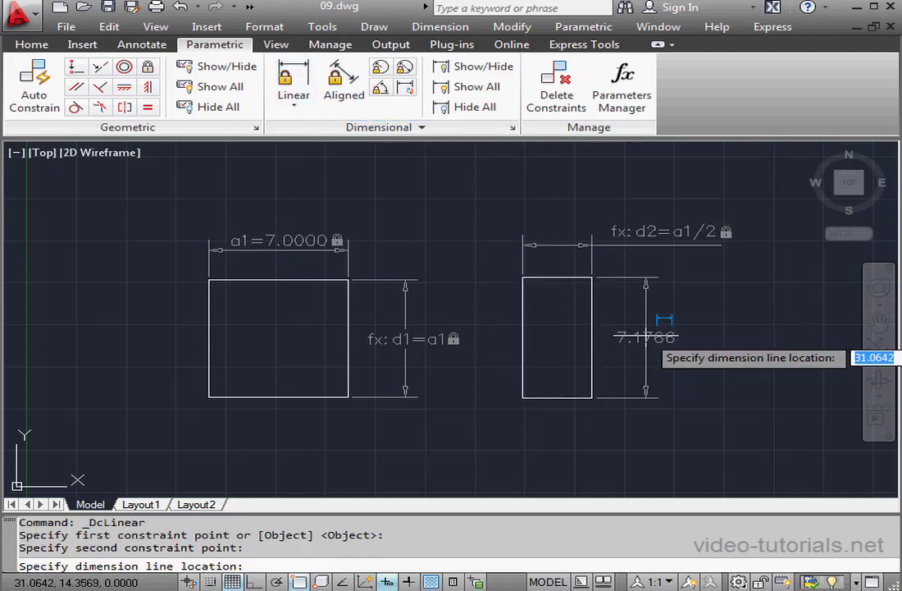
{"action": "left_click", "coordinate": [648, 337]}
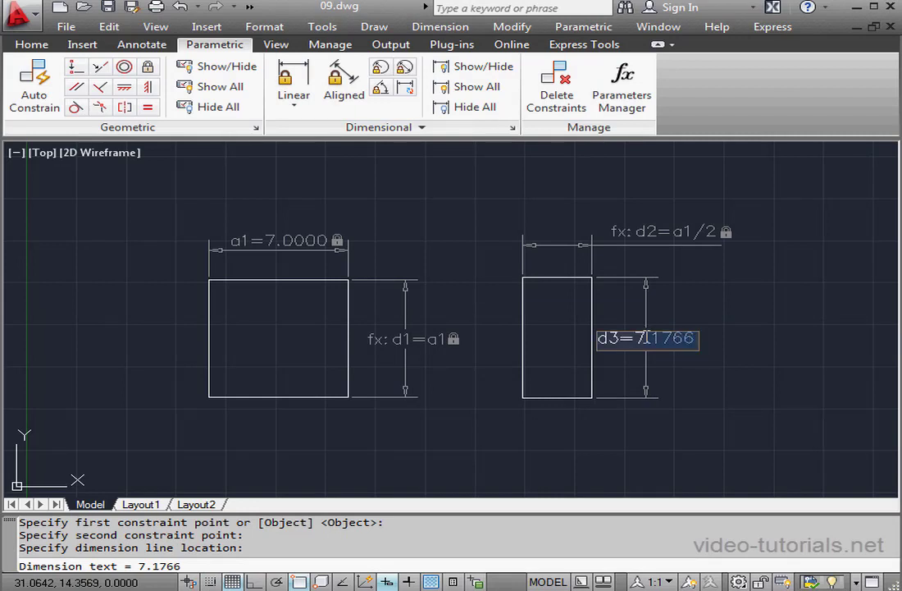
{"action": "type", "text": "pi"}
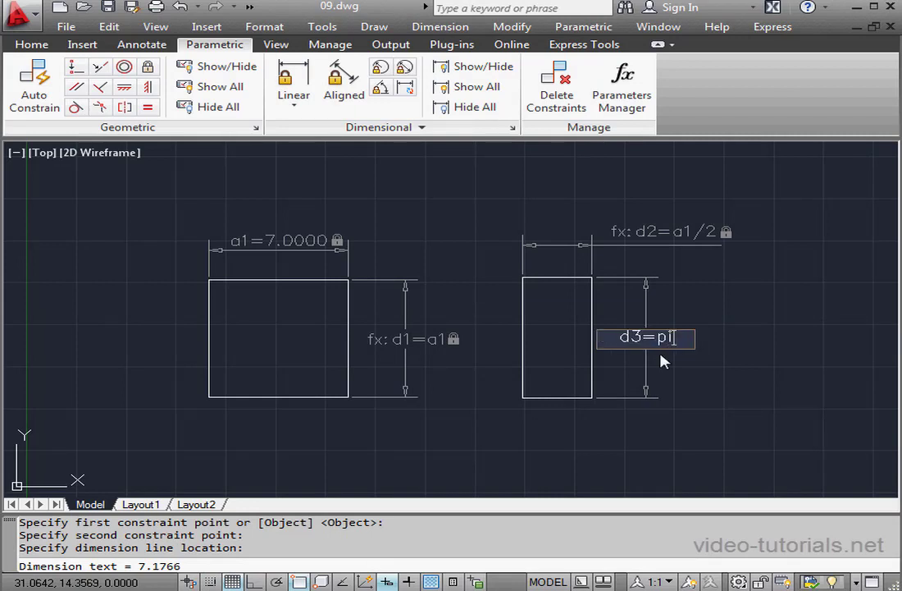
{"action": "key", "text": "Return"}
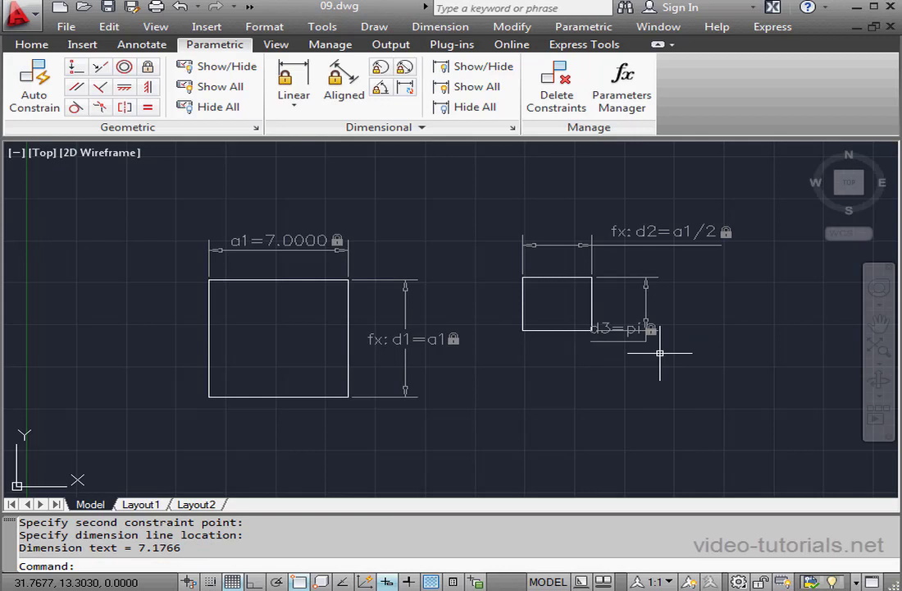
- Move the pi height constraint's dimension line farther out to the right of the second rectangle
{"action": "left_click", "coordinate": [648, 306]}
{"action": "left_click", "coordinate": [646, 304]}
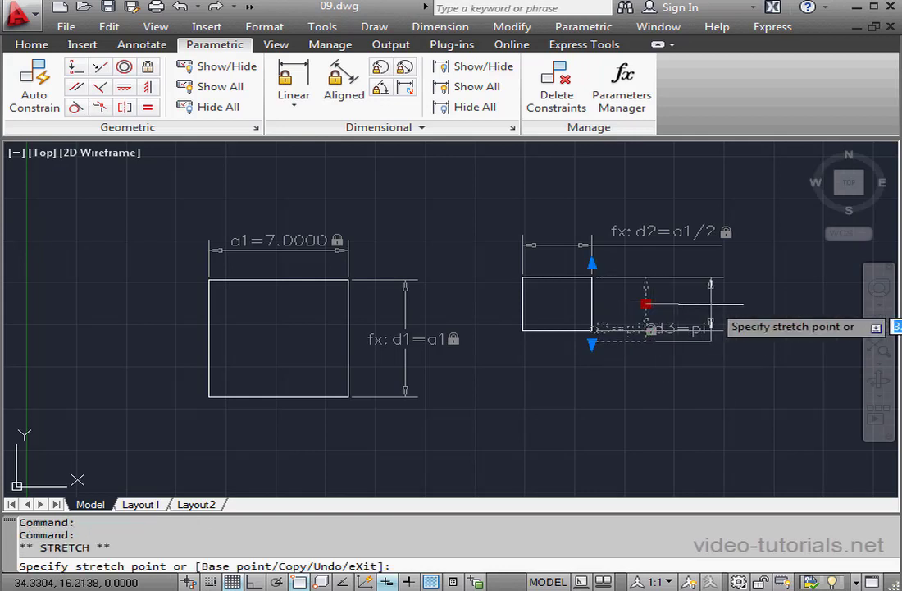
{"action": "left_click", "coordinate": [726, 304]}
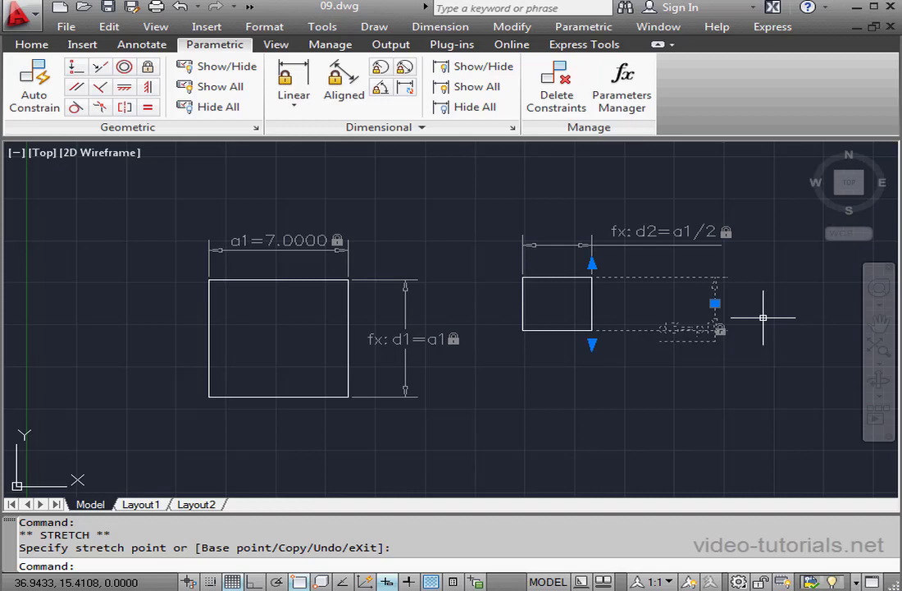
{"action": "key", "text": "Escape"}
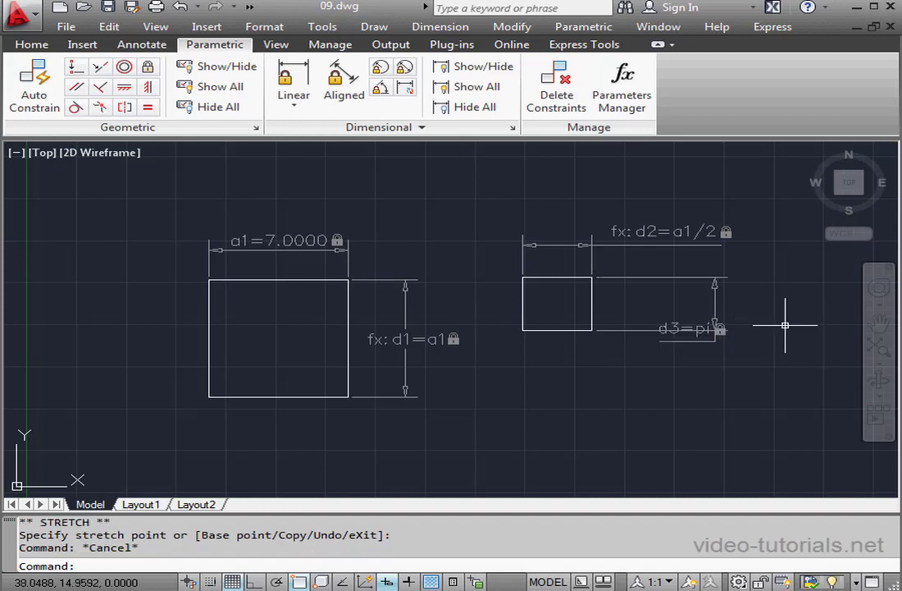
- Move the second rectangle together with its dimensional constraints a short distance to the right
{"action": "left_click", "coordinate": [500, 215]}
{"action": "left_click", "coordinate": [764, 368]}
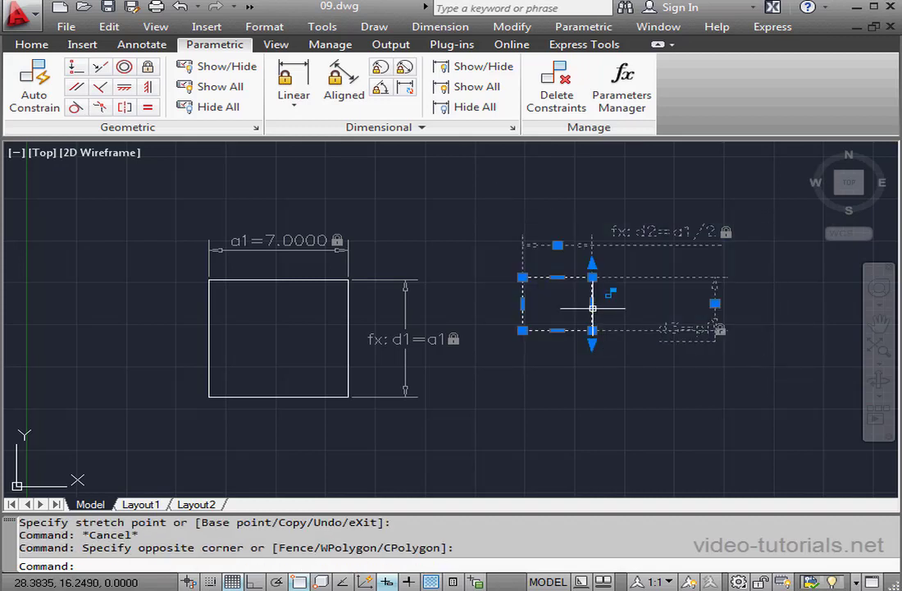
{"action": "left_click", "coordinate": [593, 277]}
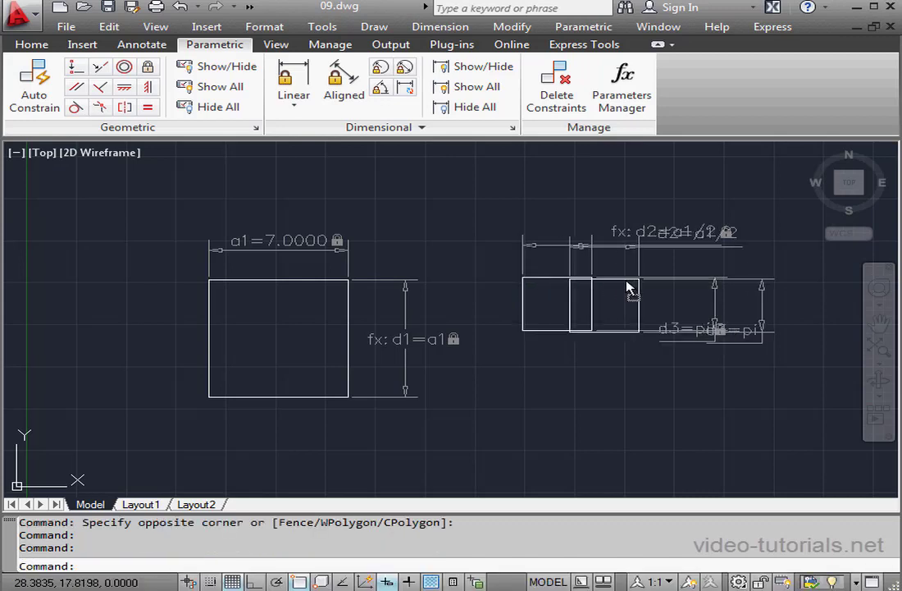
{"action": "left_click", "coordinate": [645, 282]}
- Relocate the pi height constraint's dimension line to just outside the second rectangle's left edge
{"action": "left_click", "coordinate": [769, 310]}
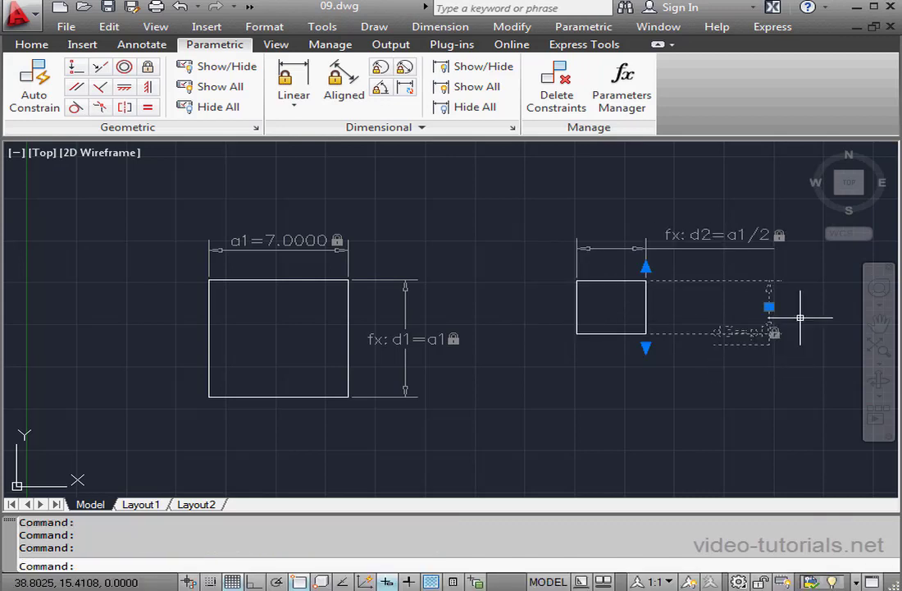
{"action": "left_click", "coordinate": [770, 303]}
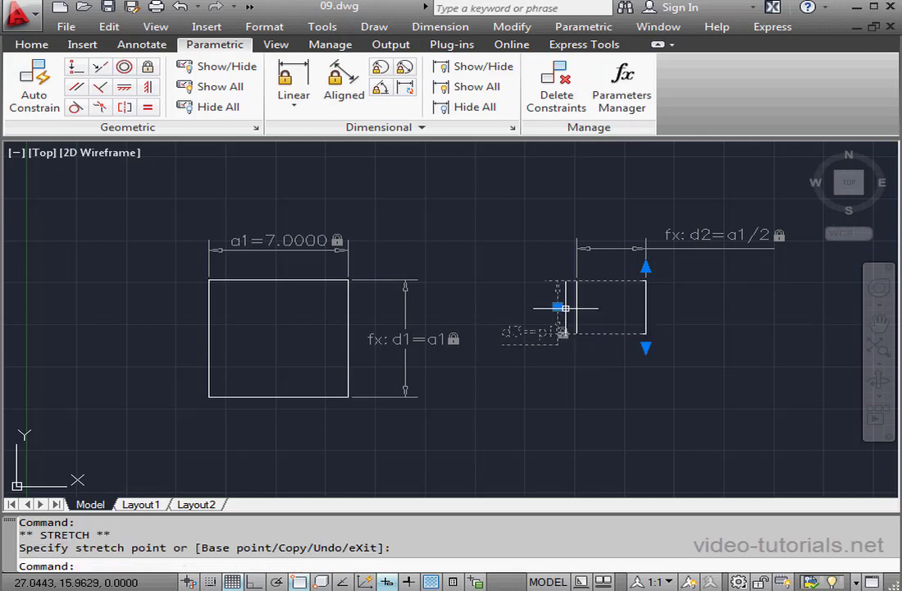
{"action": "key", "text": "Escape"}
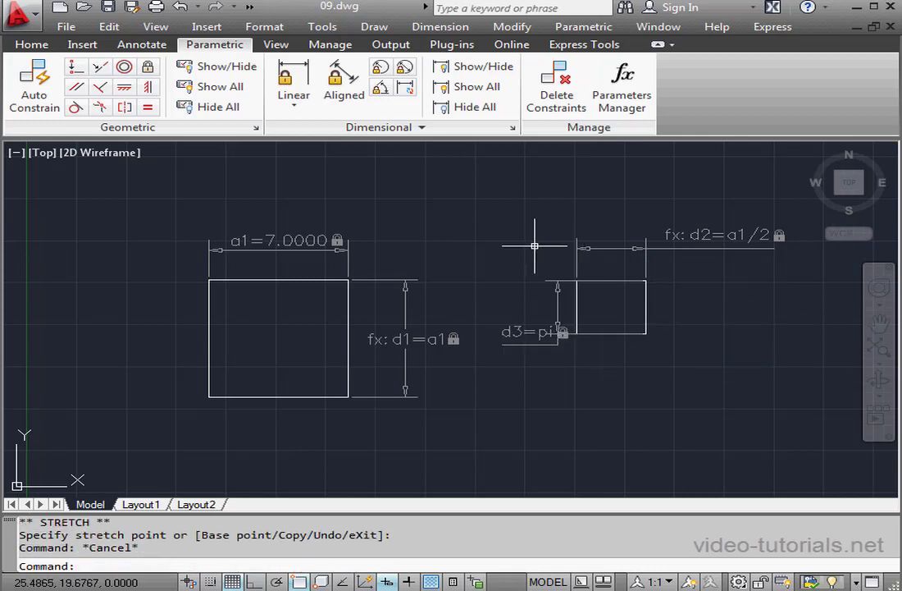
- Set the a1 width constraint of the first rectangle to 8
{"action": "double_click", "coordinate": [313, 239]}
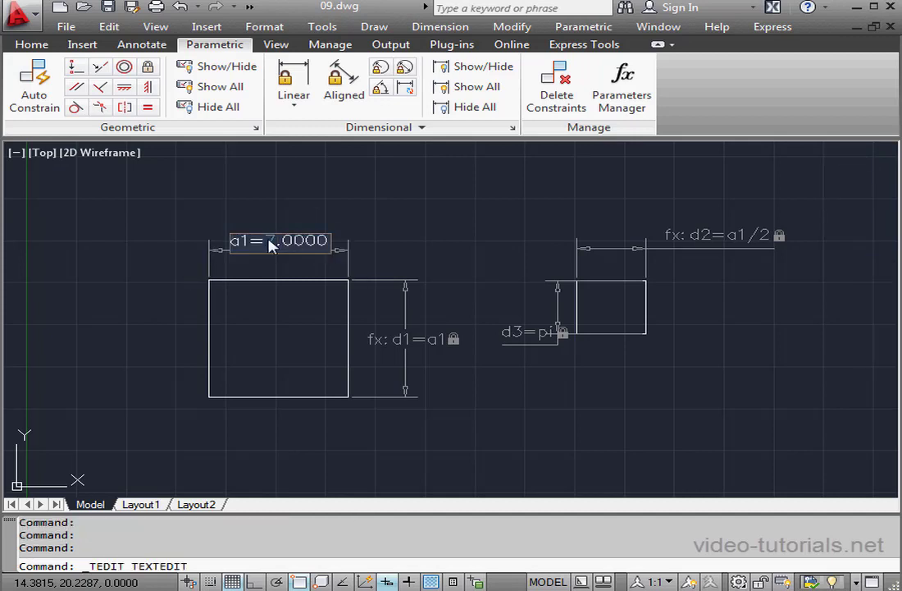
{"action": "key", "text": "Return"}
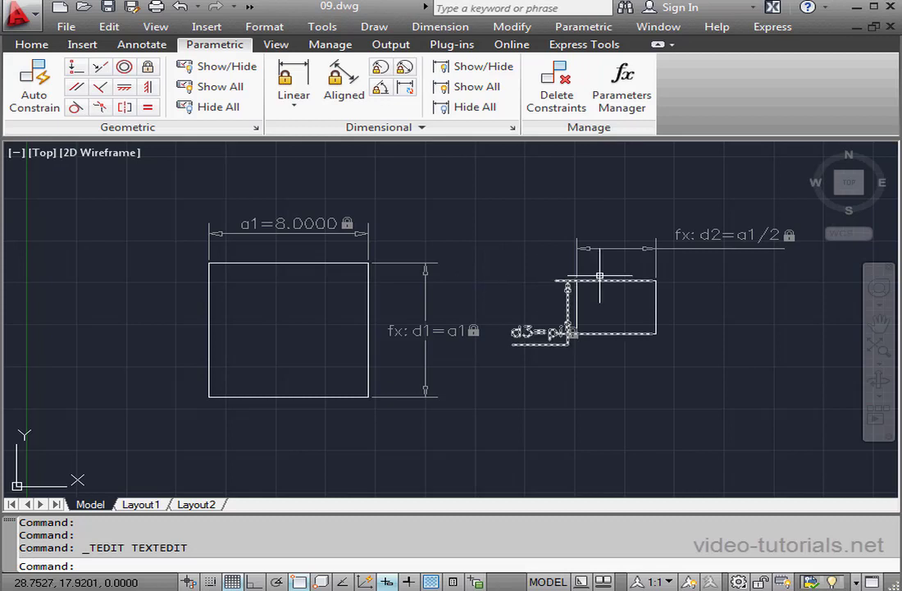
- Open the Parameters Manager and widen it to show the full Value column
{"action": "left_click", "coordinate": [626, 100]}
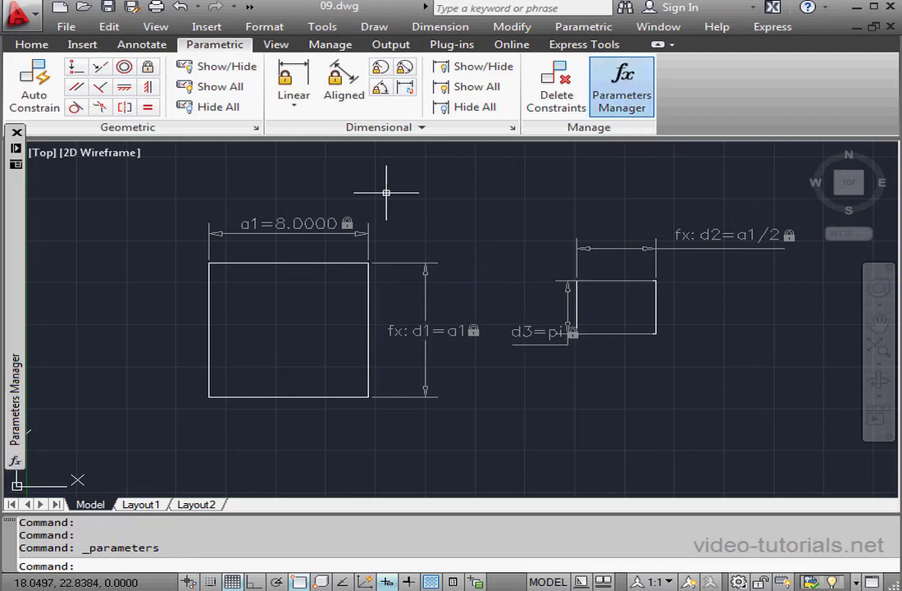
{"action": "mouse_move", "coordinate": [15, 144]}
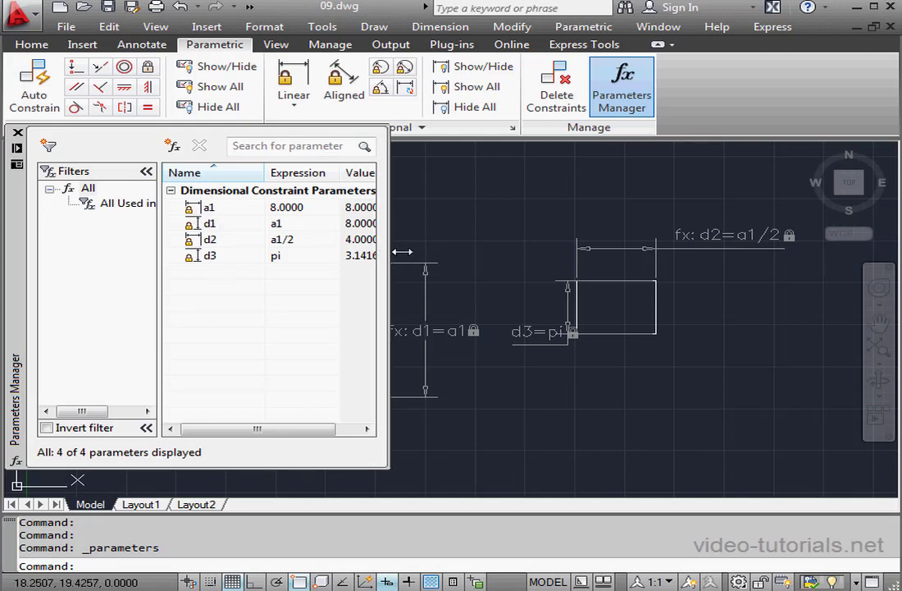
{"action": "left_click_drag", "start_coordinate": [387, 256], "coordinate": [447, 256]}
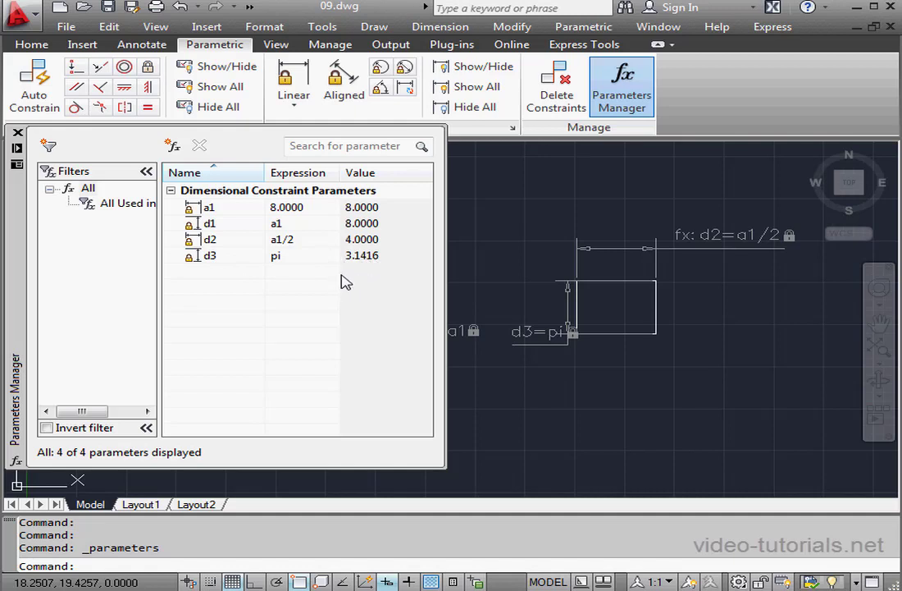
- Create a user parameter with its default name and set its expression to 5
{"action": "left_click", "coordinate": [175, 146]}
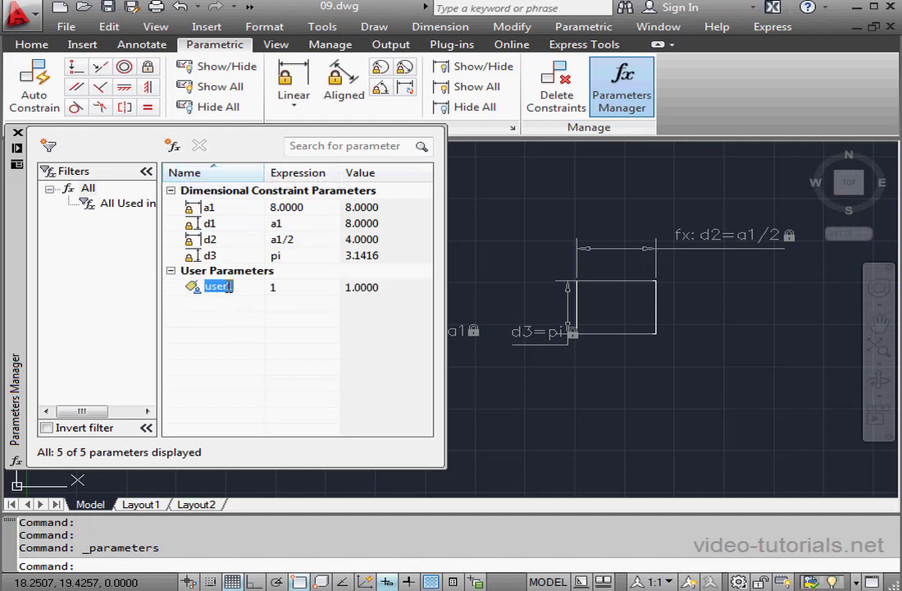
{"action": "left_click", "coordinate": [283, 294]}
{"action": "left_click", "coordinate": [285, 287]}
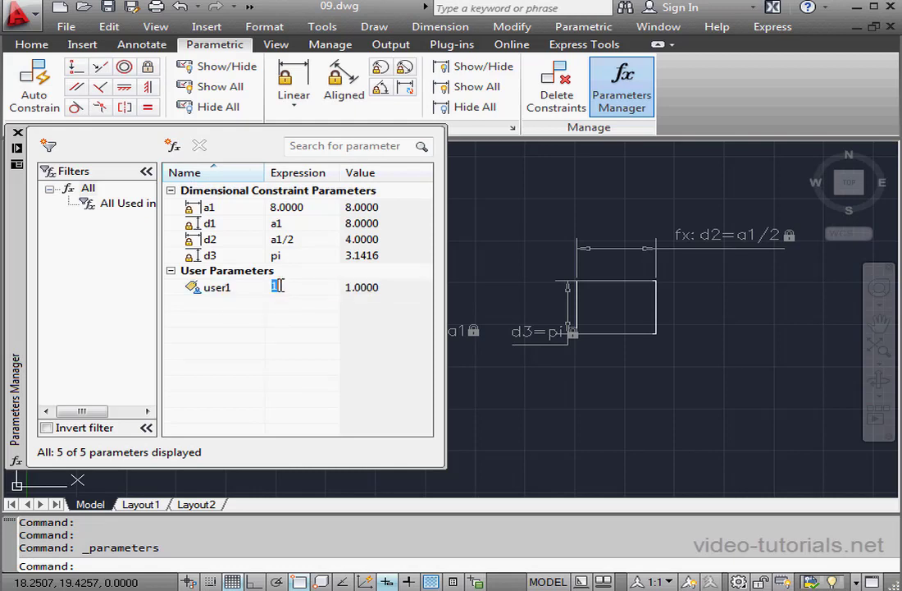
{"action": "key", "text": "Return"}
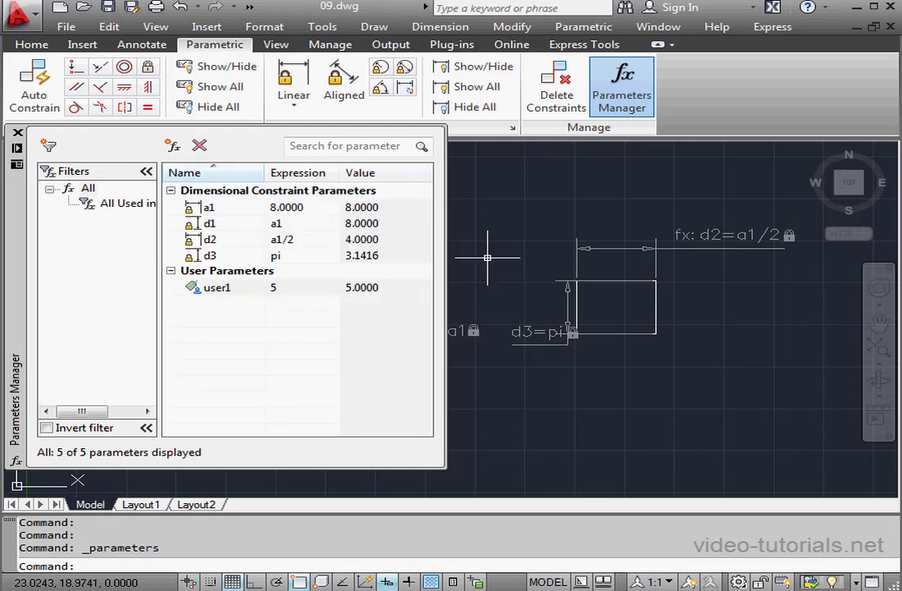
- Draw a third rectangle in the empty area below and between the two constrained ones
{"action": "mouse_move", "coordinate": [529, 363]}
{"action": "middle_mouse_down"}
{"action": "mouse_move", "coordinate": [539, 389]}
{"action": "mouse_move", "coordinate": [524, 277]}
{"action": "mouse_move", "coordinate": [509, 284]}
{"action": "middle_mouse_up"}
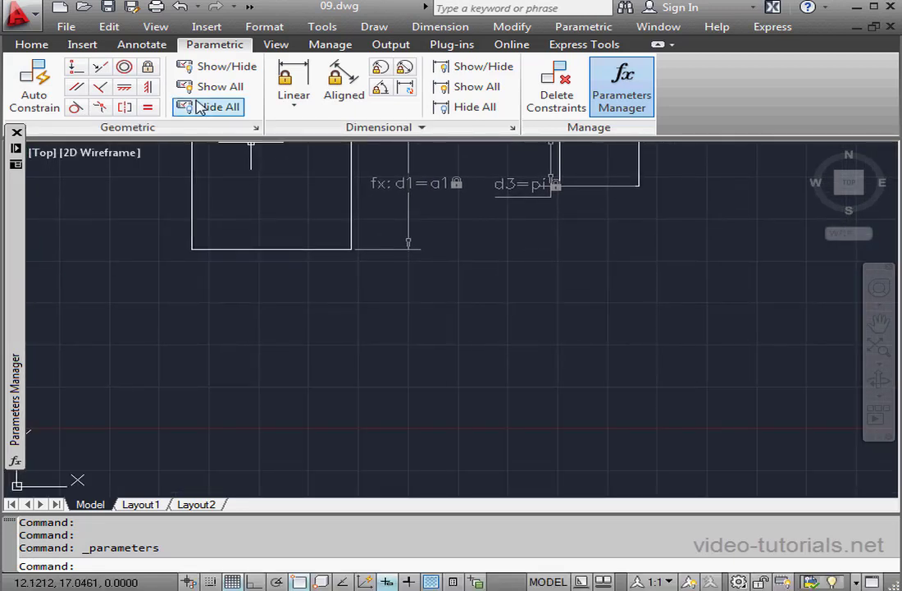
{"action": "left_click", "coordinate": [22, 43]}
{"action": "left_click", "coordinate": [197, 68]}
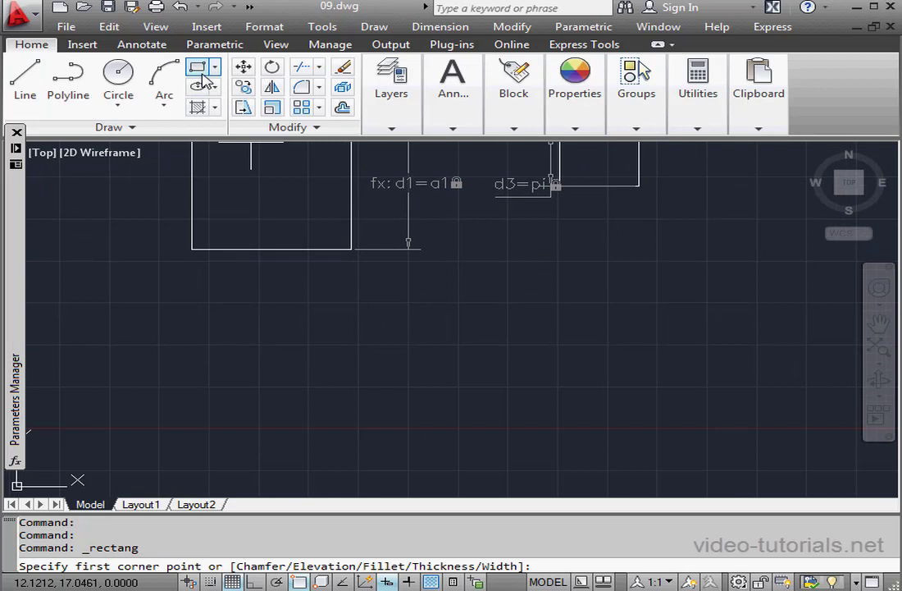
{"action": "left_click", "coordinate": [423, 305]}
{"action": "left_click", "coordinate": [581, 415]}
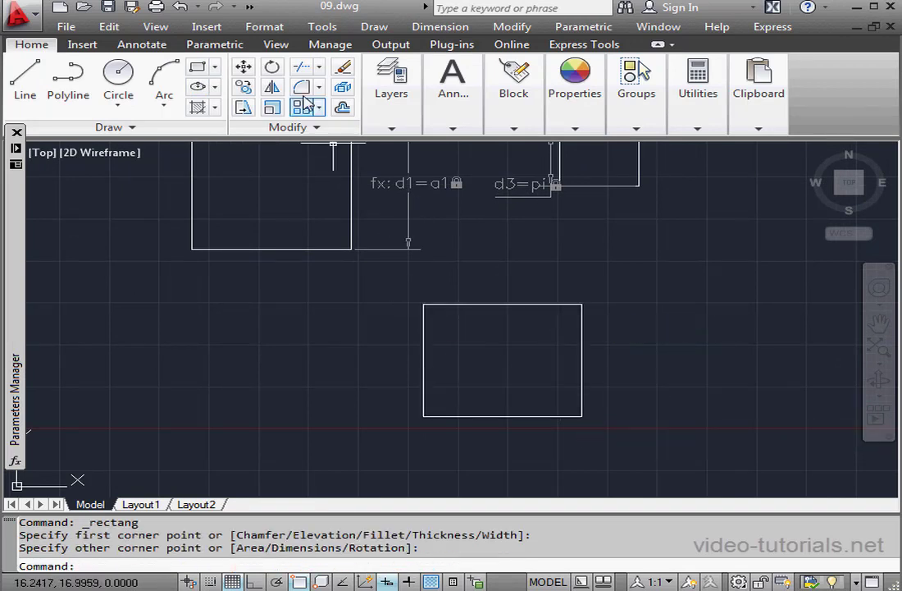
- Constrain the third rectangle's side edges vertical and its top and bottom edges horizontal
{"action": "left_click", "coordinate": [222, 43]}
{"action": "left_click", "coordinate": [148, 89]}
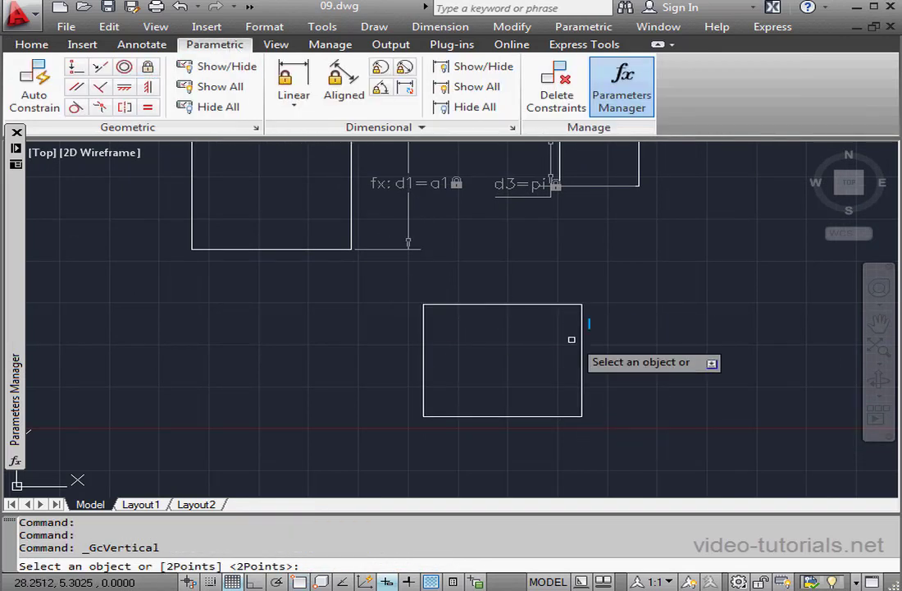
{"action": "left_click", "coordinate": [582, 351]}
{"action": "left_click", "coordinate": [149, 88]}
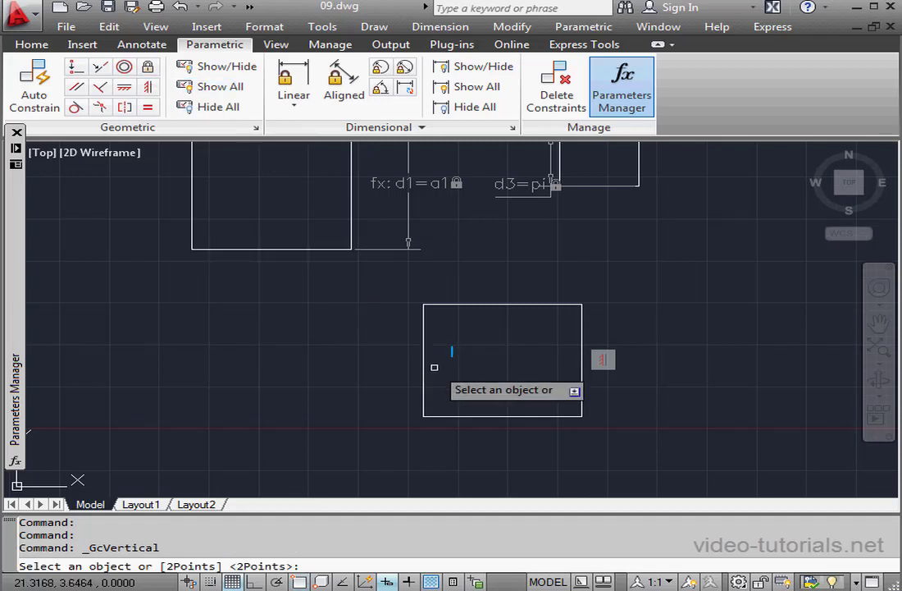
{"action": "left_click", "coordinate": [424, 363]}
{"action": "left_click", "coordinate": [125, 88]}
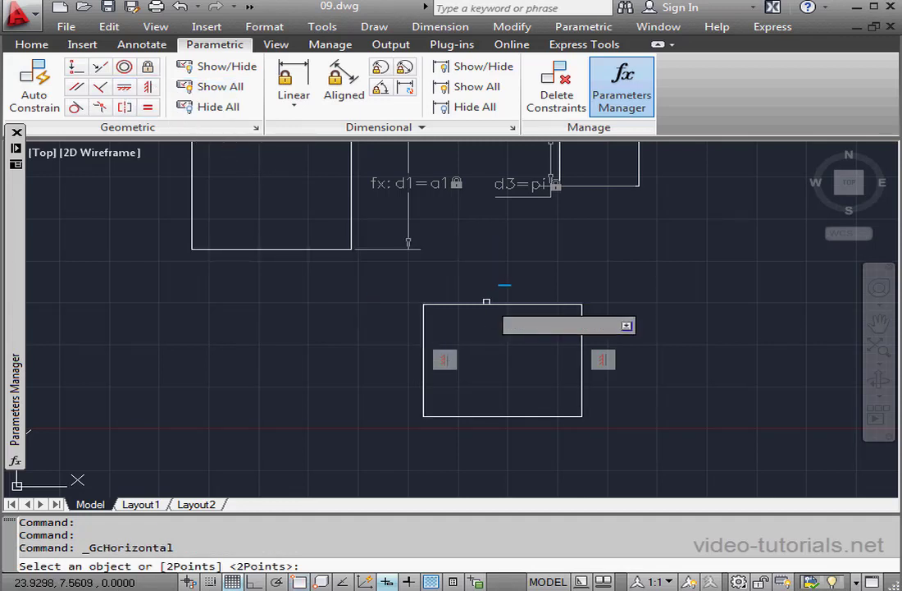
{"action": "left_click", "coordinate": [487, 305]}
{"action": "left_click", "coordinate": [125, 87]}
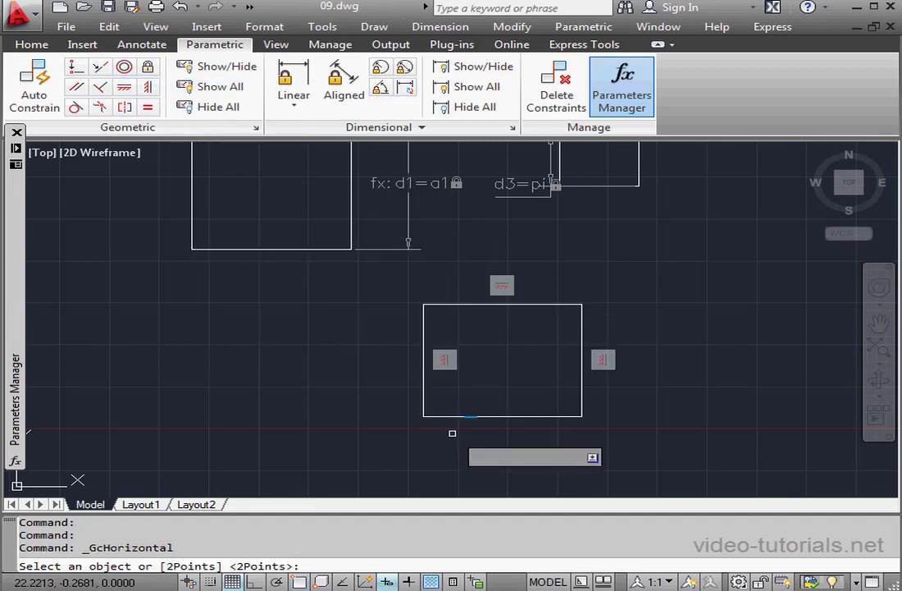
{"action": "left_click", "coordinate": [478, 416]}
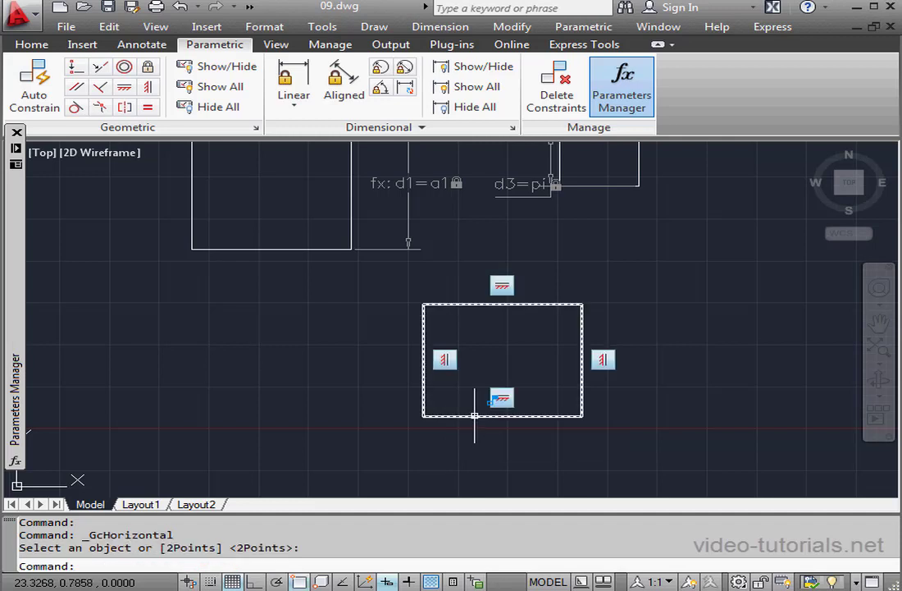
- Hide all geometric constraint markers and add a linear dimensional constraint to the third rectangle's left edge with the expression user1
{"action": "left_click", "coordinate": [201, 106]}
{"action": "left_click", "coordinate": [291, 77]}
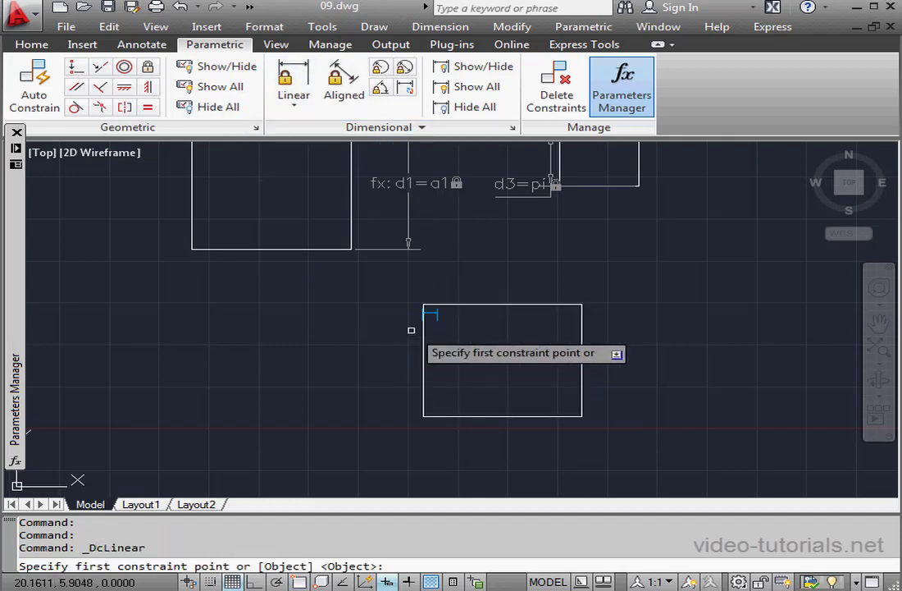
{"action": "left_click", "coordinate": [422, 305]}
{"action": "left_click", "coordinate": [423, 416]}
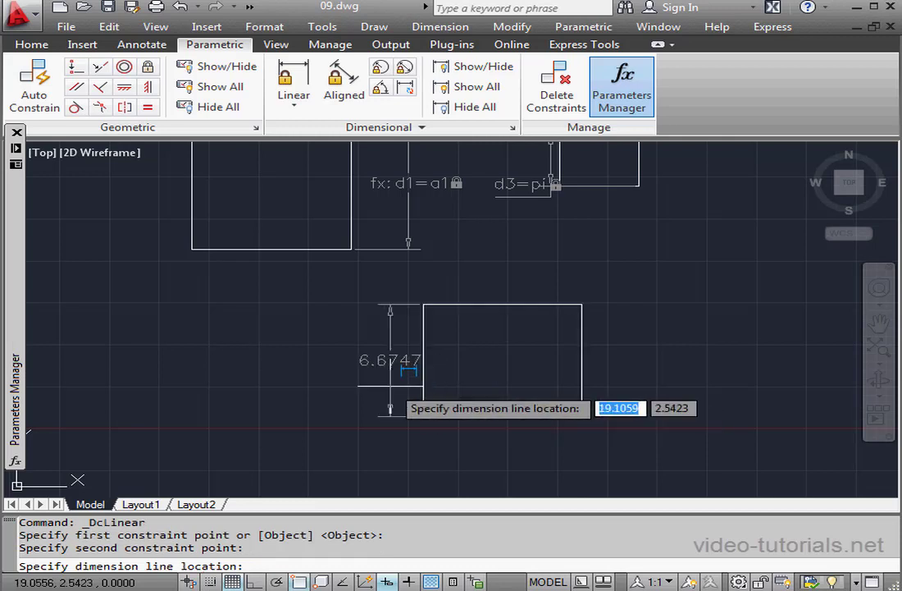
{"action": "left_click", "coordinate": [374, 364]}
{"action": "left_click", "coordinate": [391, 362]}
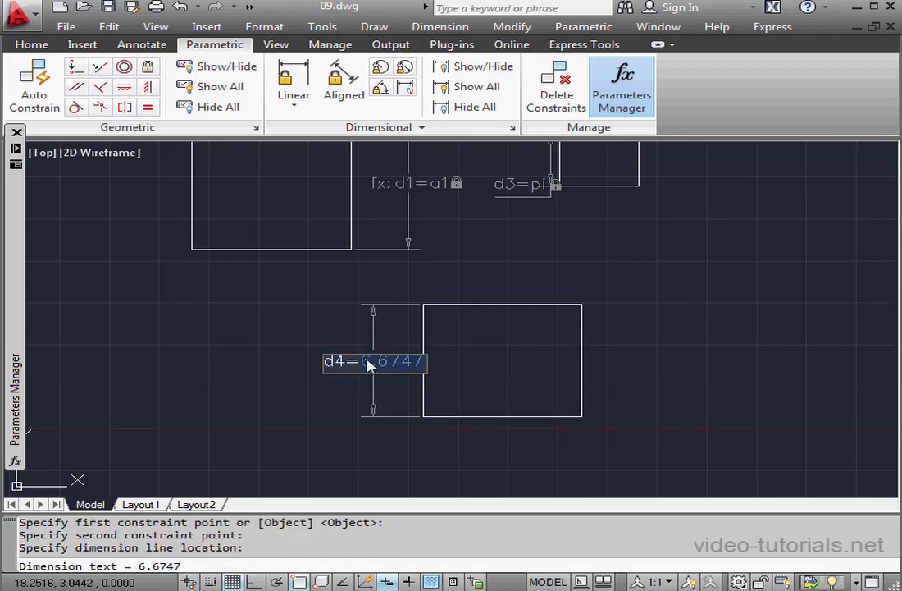
{"action": "type", "text": "user1"}
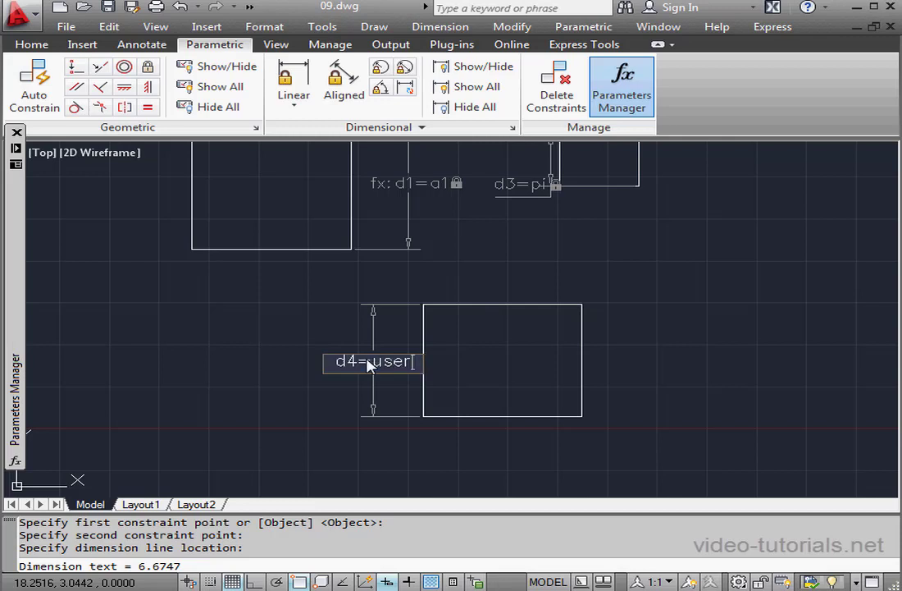
{"action": "key", "text": "Return"}
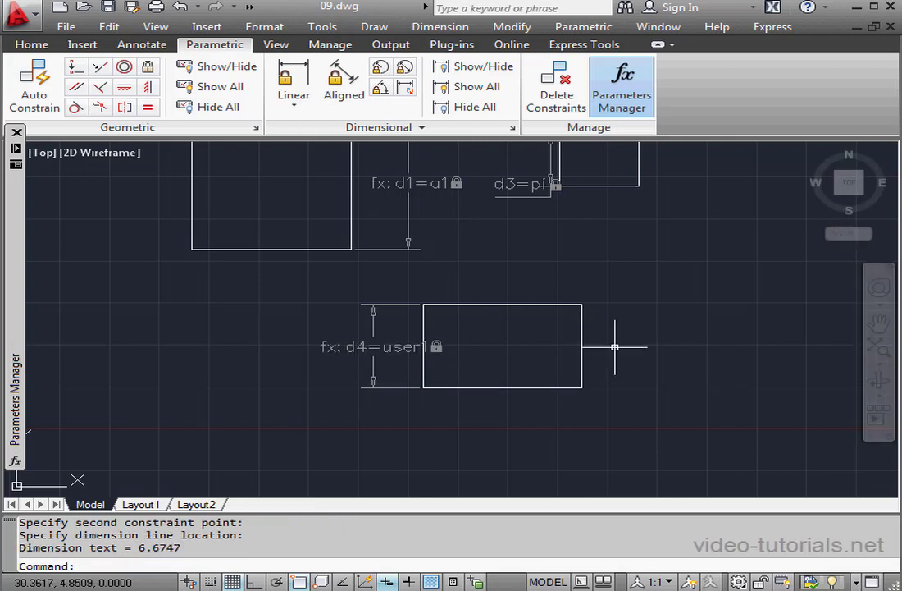
- Move the third rectangle's height dimension farther out to the left so its text clears the rectangle
{"action": "left_click", "coordinate": [379, 347]}
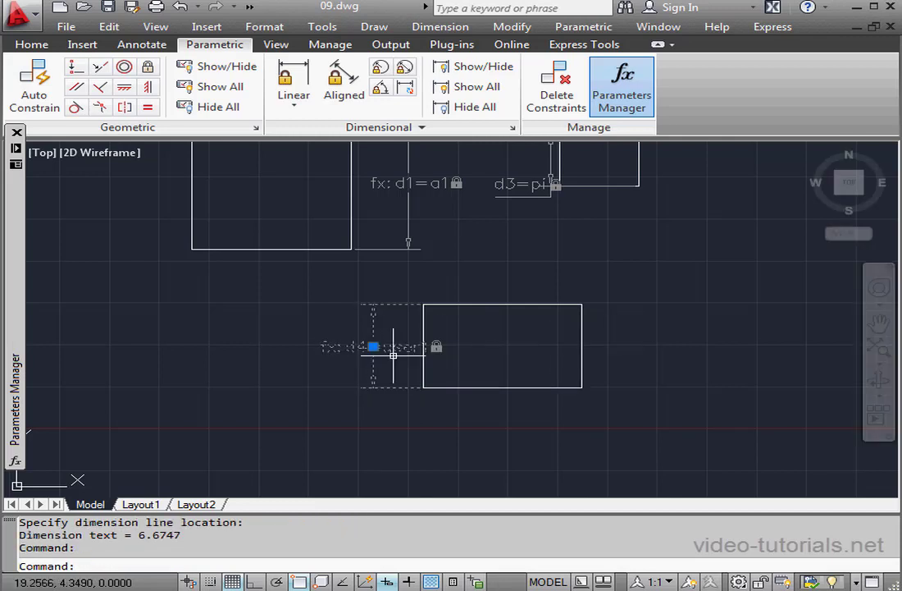
{"action": "left_click", "coordinate": [374, 346]}
{"action": "left_click", "coordinate": [310, 347]}
{"action": "key", "text": "Escape"}
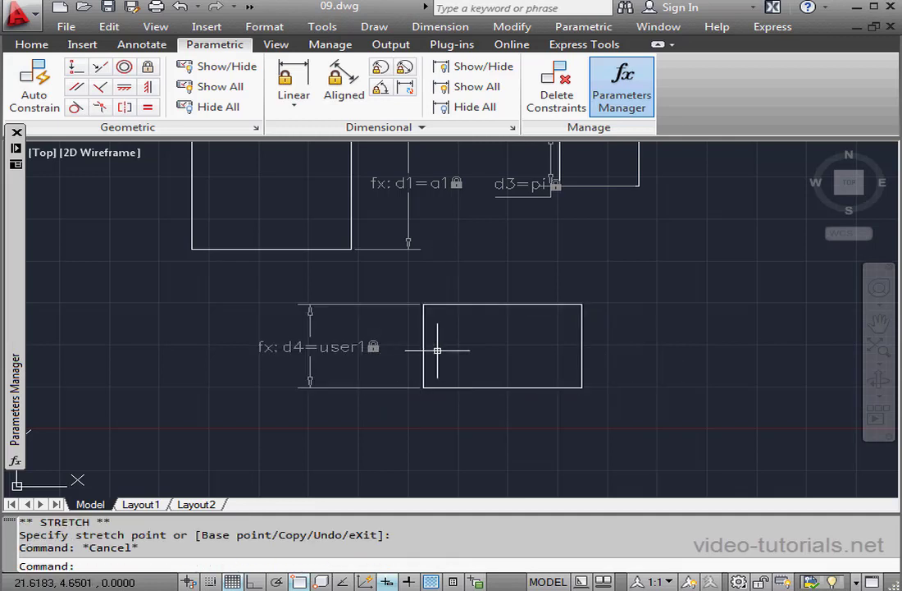
- Add a linear dimensional constraint above the third rectangle's top edge and set its expression to user1*.75
{"action": "left_click", "coordinate": [304, 96]}
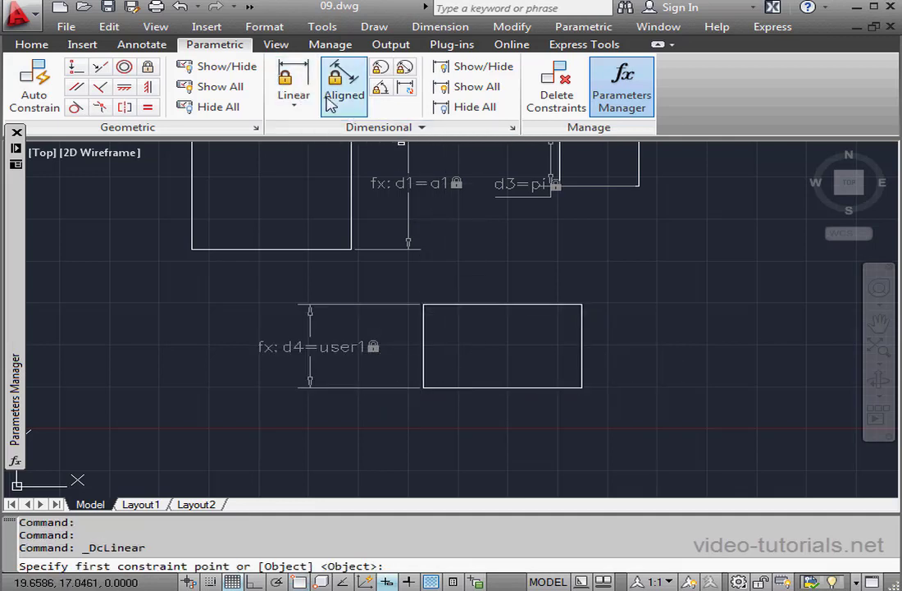
{"action": "left_click", "coordinate": [446, 304]}
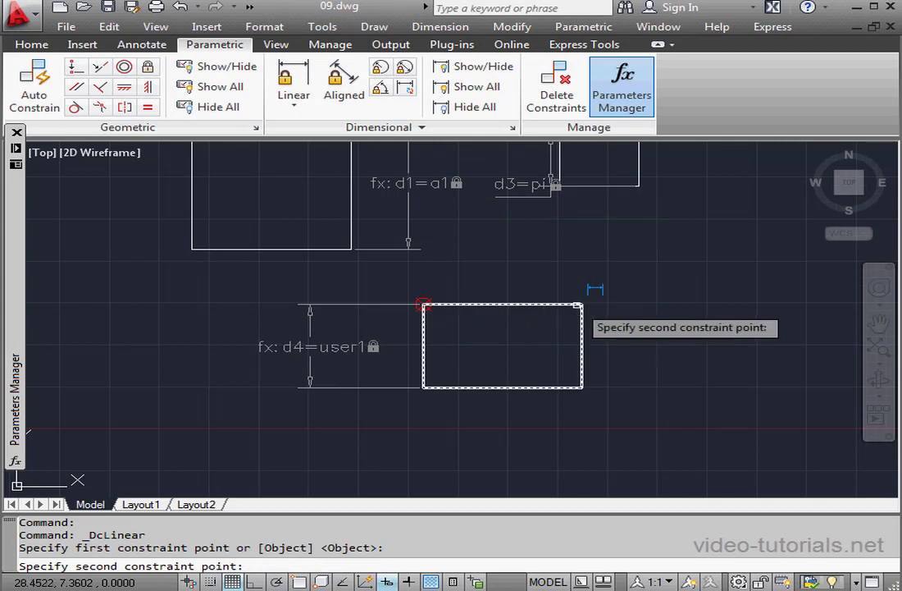
{"action": "left_click", "coordinate": [581, 305]}
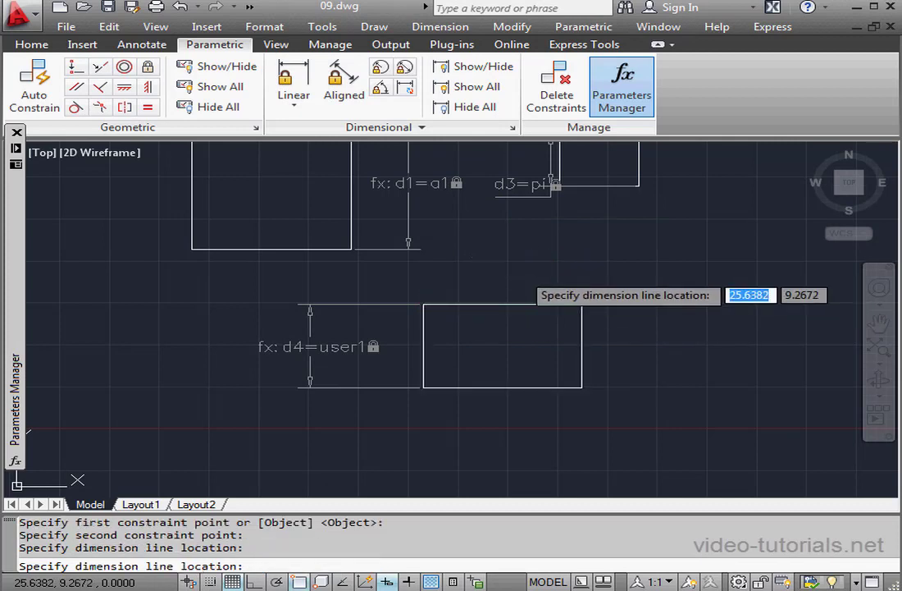
{"action": "left_click", "coordinate": [538, 271]}
{"action": "left_click_drag", "start_coordinate": [549, 264], "coordinate": [498, 258]}
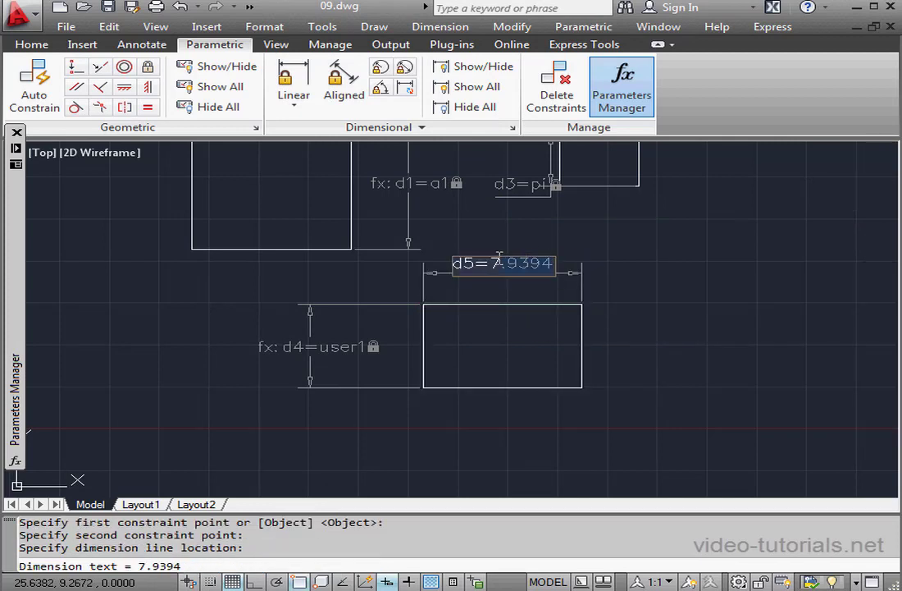
{"action": "type", "text": "user1"}
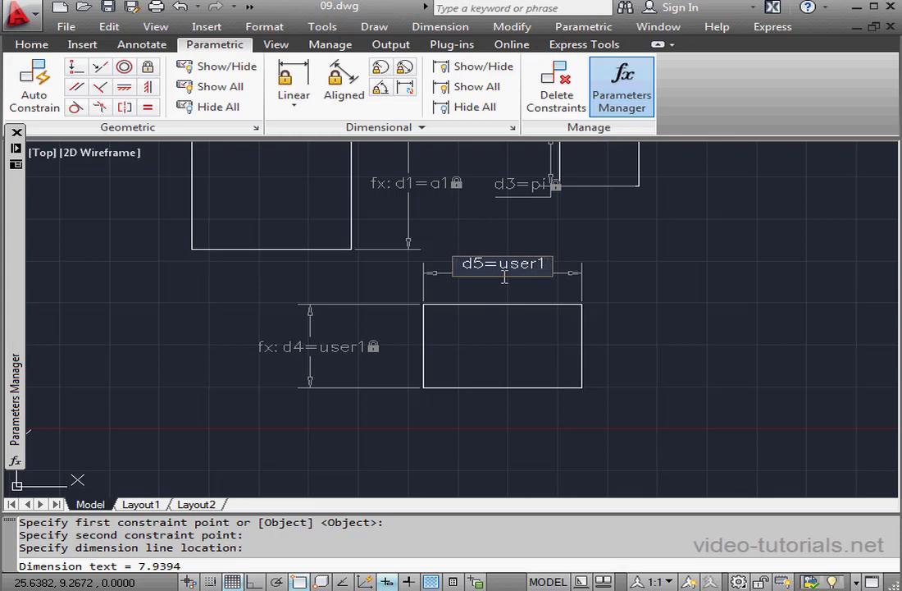
{"action": "type", "text": "*.7"}
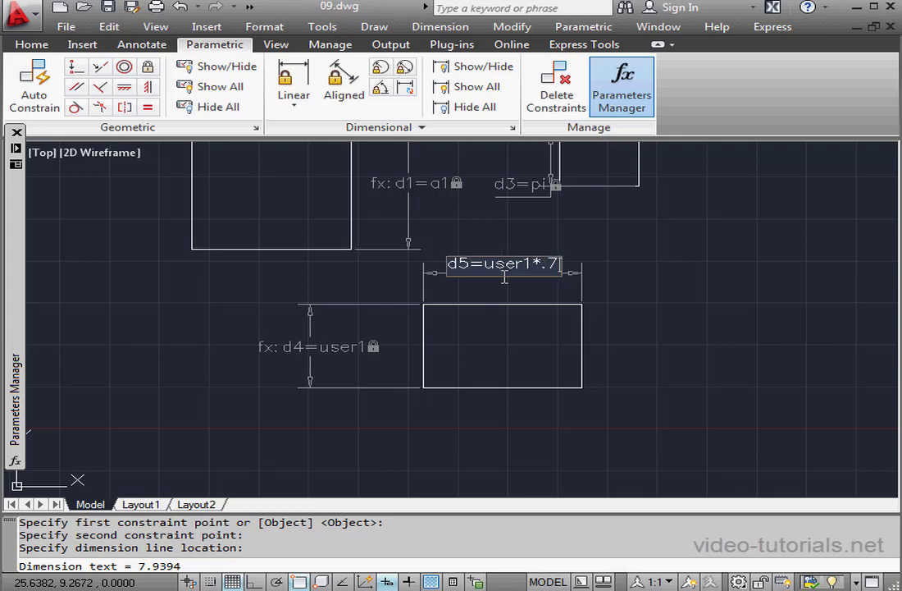
{"action": "type", "text": "5"}
{"action": "key", "text": "Return"}
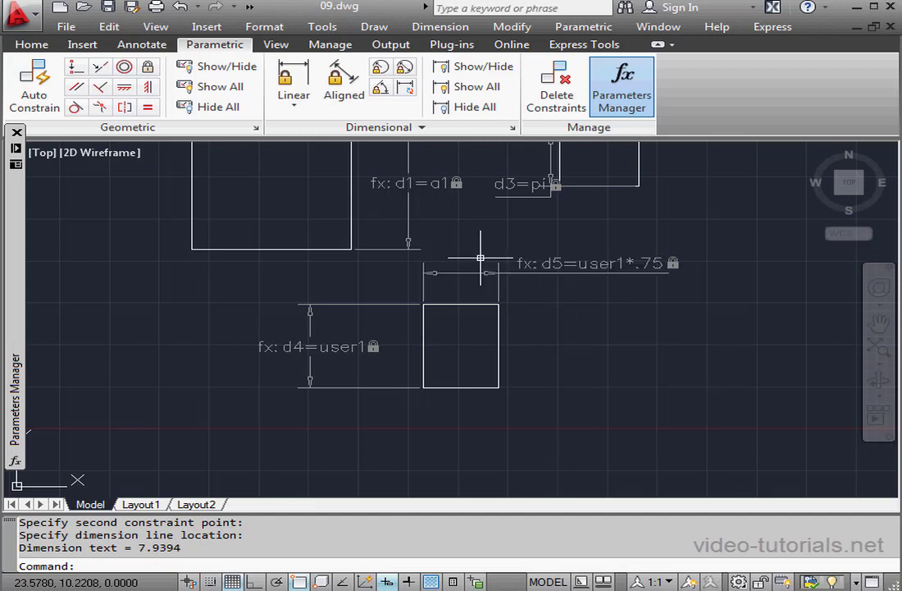
- Set the expression of the user parameter user1 to 6 in the Parameters Manager
{"action": "mouse_move", "coordinate": [17, 146]}
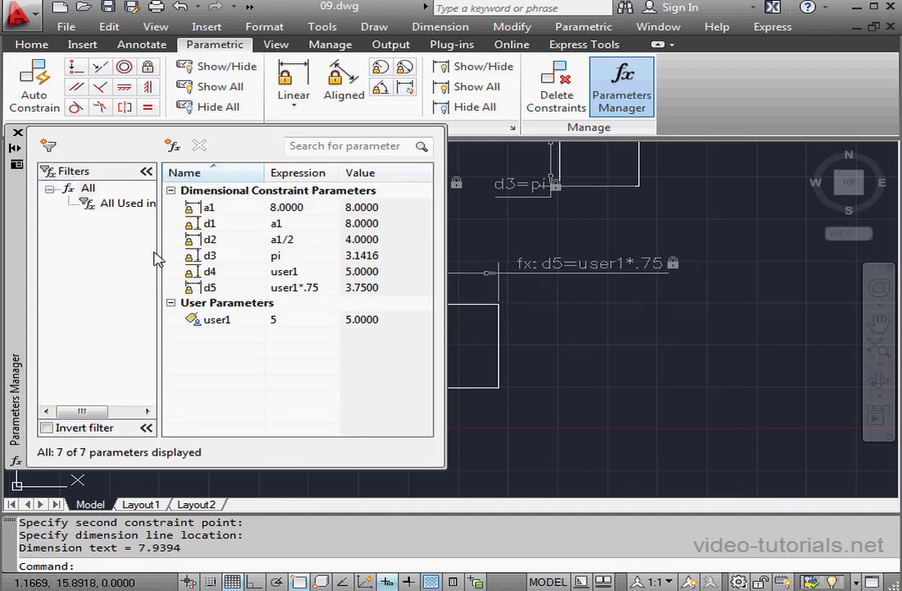
{"action": "mouse_move", "coordinate": [465, 285]}
{"action": "middle_mouse_down"}
{"action": "mouse_move", "coordinate": [739, 332]}
{"action": "mouse_move", "coordinate": [702, 334]}
{"action": "middle_mouse_up"}
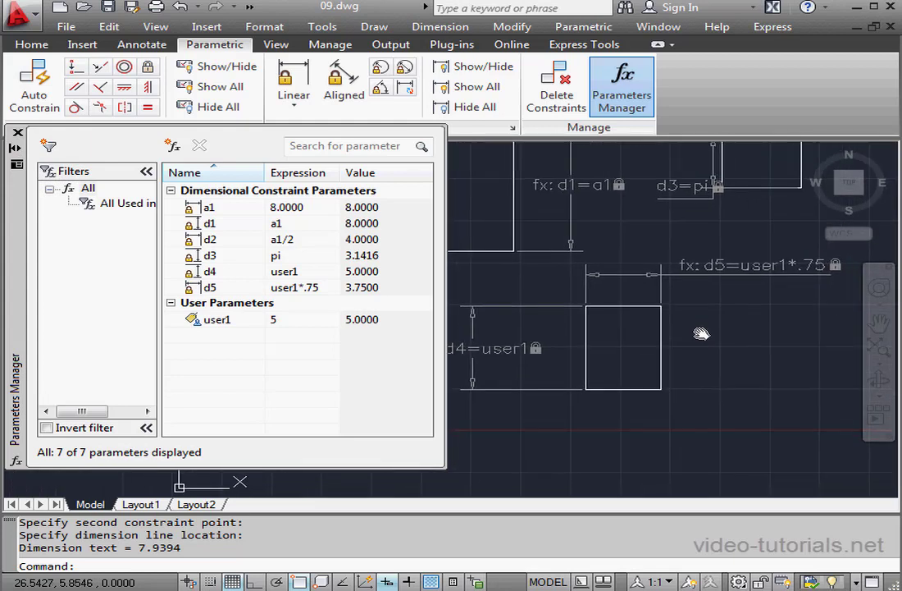
{"action": "double_click", "coordinate": [279, 319]}
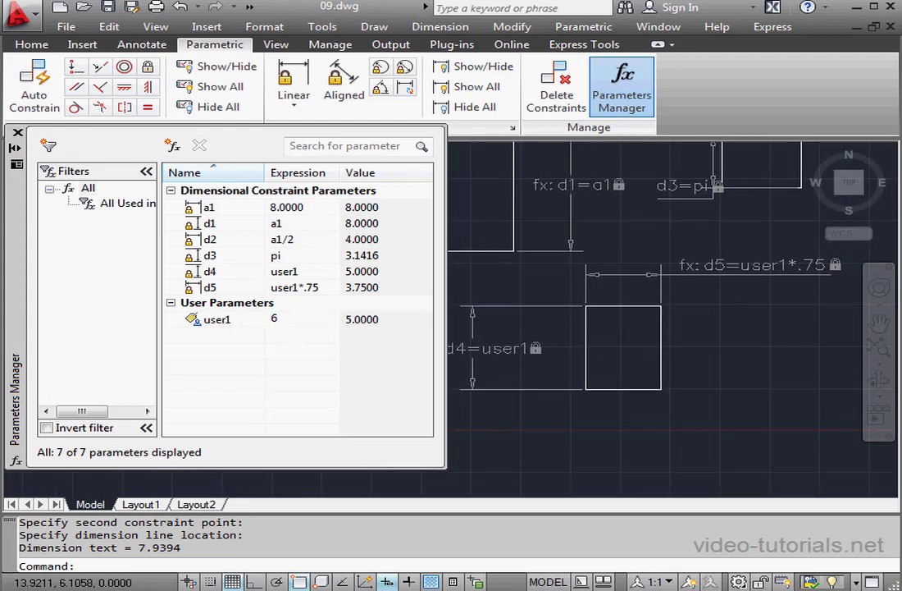
{"action": "key", "text": "Return"}
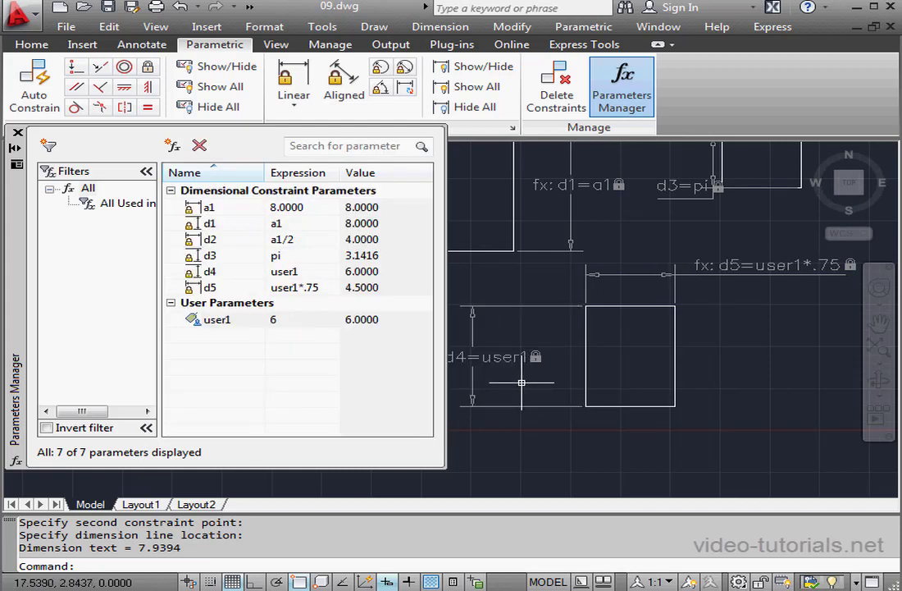
{"action": "left_click", "coordinate": [472, 357]}
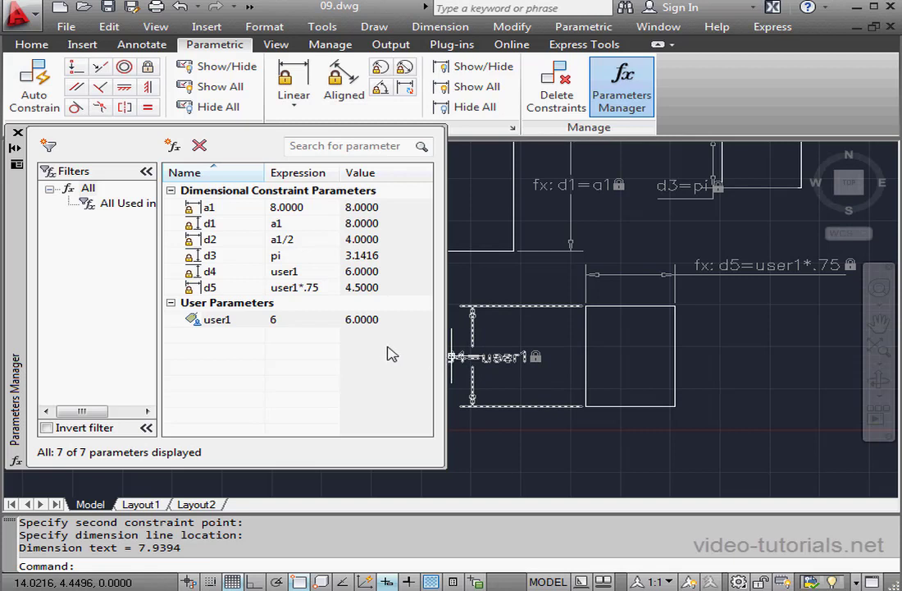
{"action": "key", "text": "Escape"}
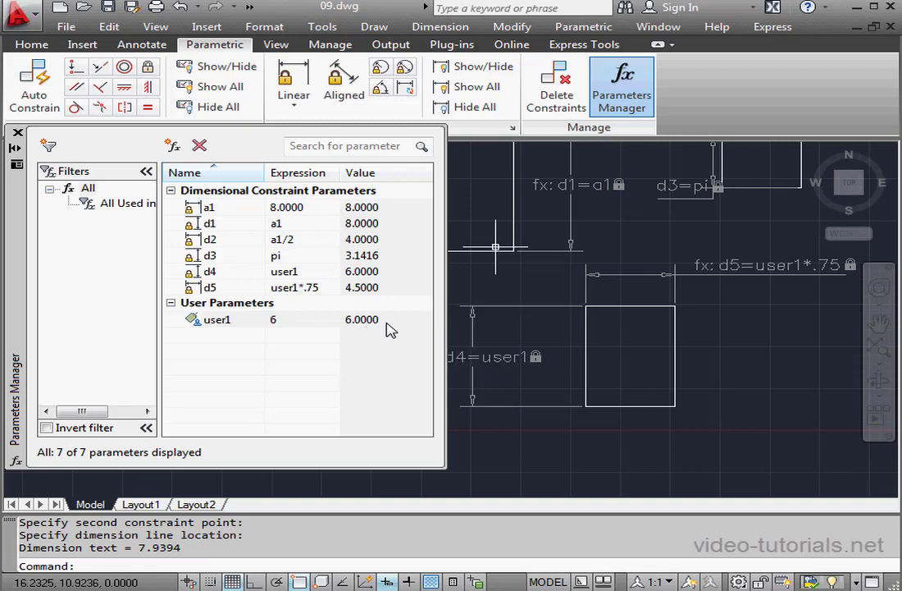
- Create a parameter group filter with its default name and add parameters a1, d1 and d2 to it
{"action": "left_click", "coordinate": [49, 146]}
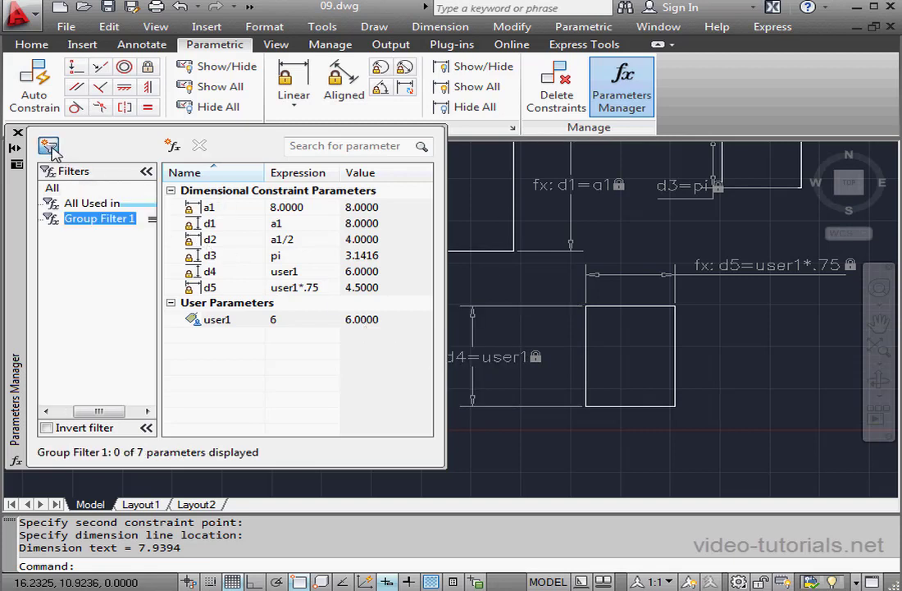
{"action": "left_click", "coordinate": [52, 188]}
{"action": "left_click_drag", "start_coordinate": [205, 224], "coordinate": [101, 223]}
{"action": "left_click_drag", "start_coordinate": [197, 226], "coordinate": [103, 223]}
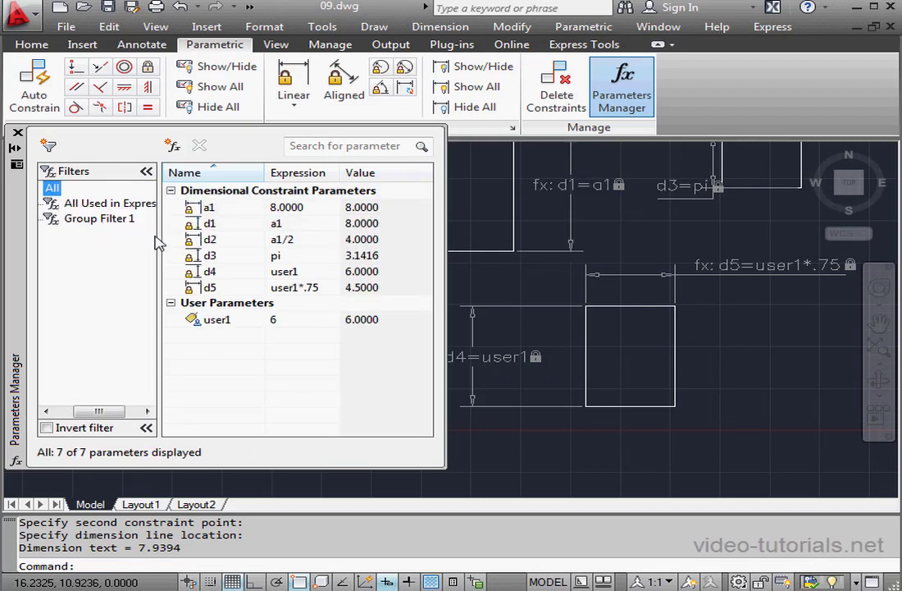
{"action": "left_click_drag", "start_coordinate": [177, 239], "coordinate": [103, 221]}
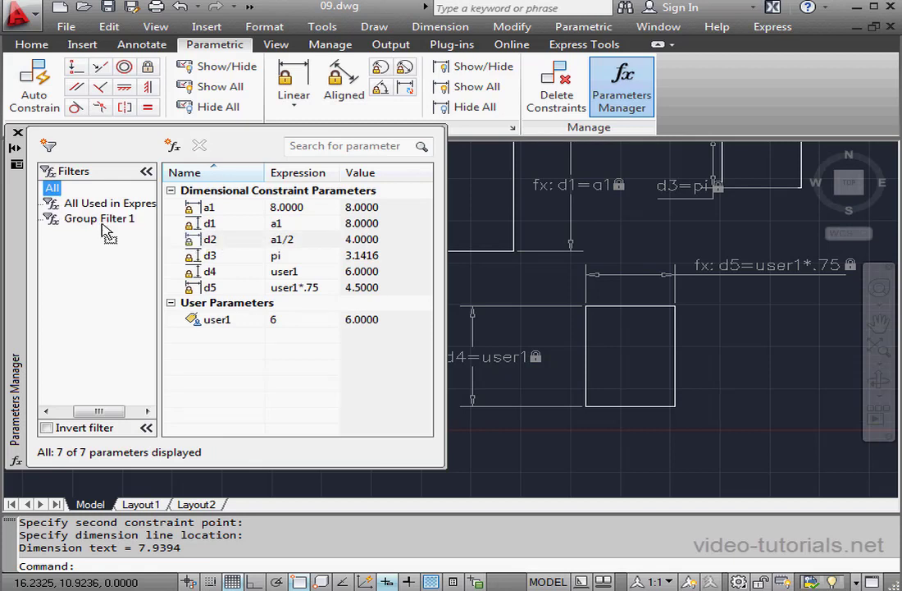
- Create a second group filter with its default name, add user1 to it, and display each group filter's parameters
{"action": "right_click", "coordinate": [54, 189]}
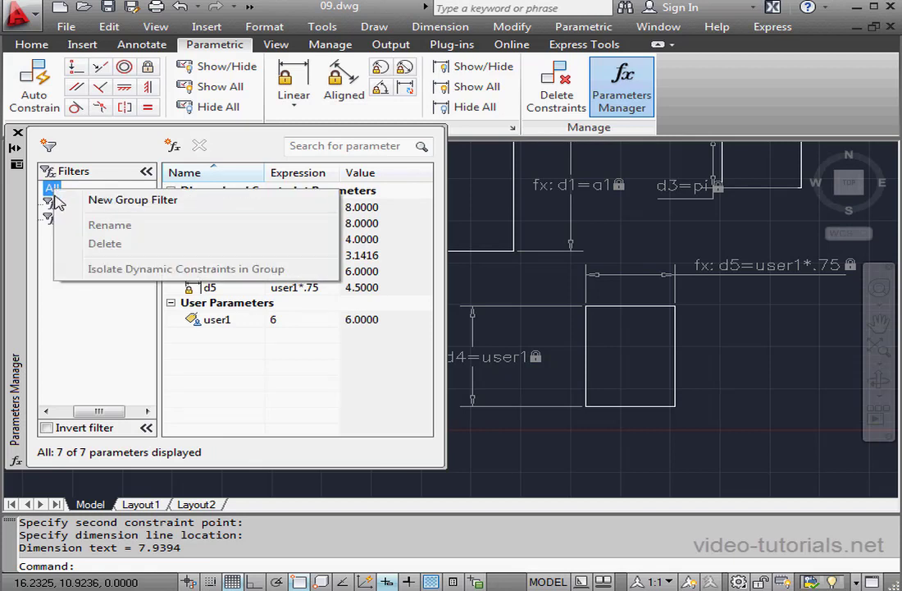
{"action": "left_click", "coordinate": [113, 203]}
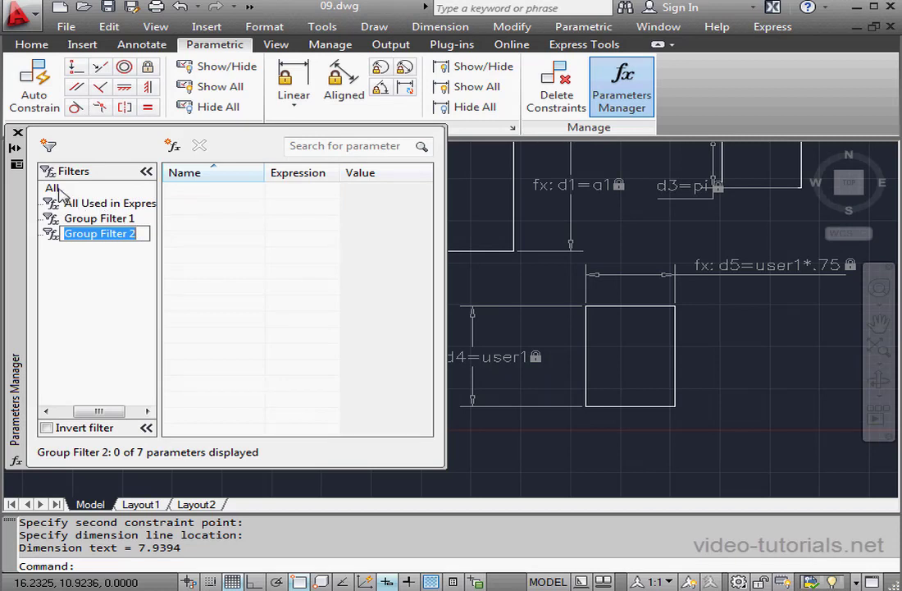
{"action": "left_click", "coordinate": [53, 189]}
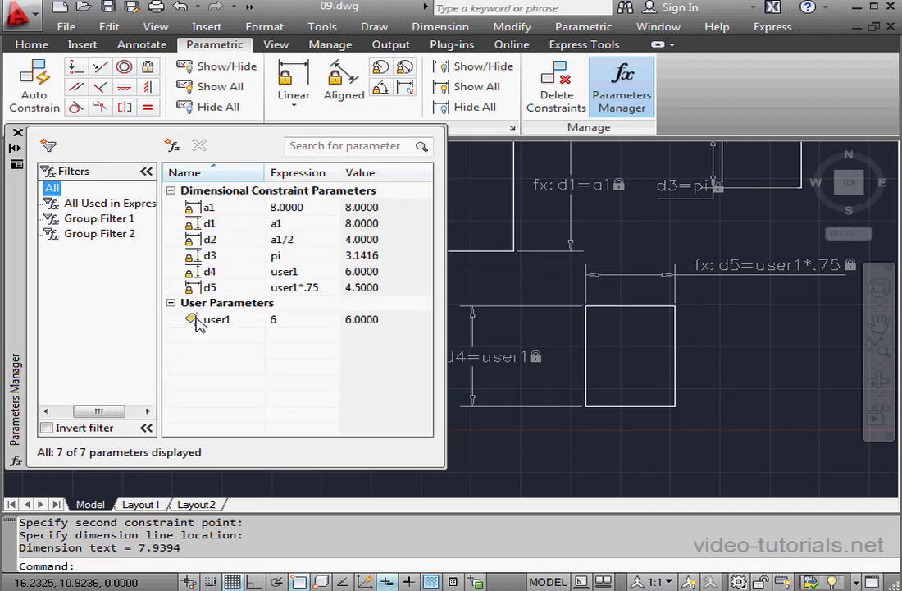
{"action": "left_click_drag", "start_coordinate": [174, 271], "coordinate": [94, 234]}
{"action": "left_click", "coordinate": [113, 220]}
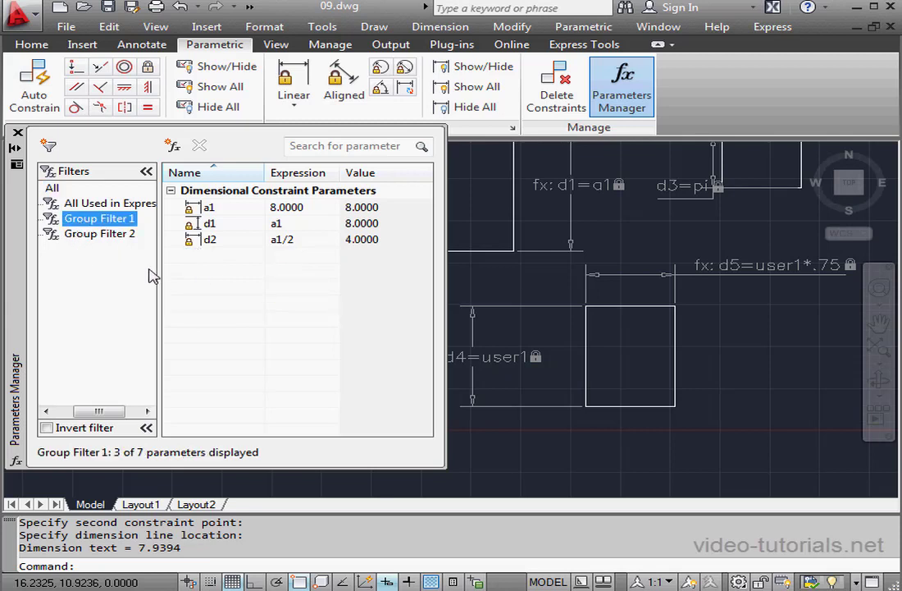
{"action": "left_click", "coordinate": [102, 237]}
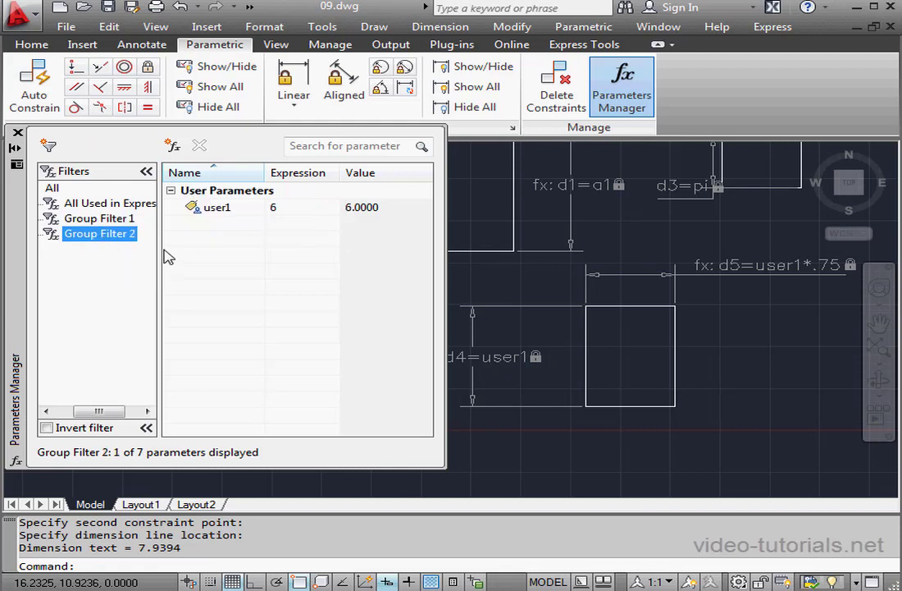